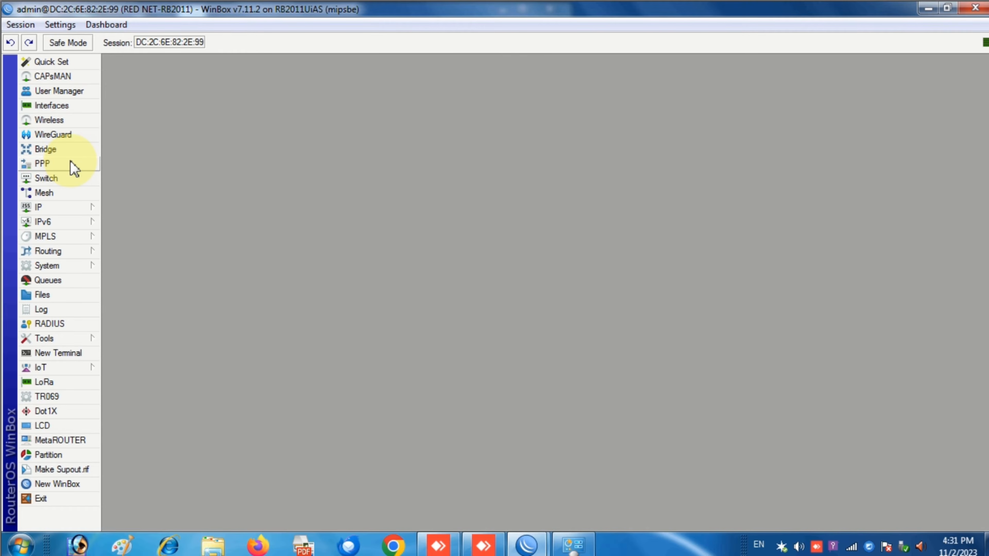
- Open PPP, tour its Servers, Secrets, Profiles, Active and L2TP tabs, then return to Interface
click(42, 163)
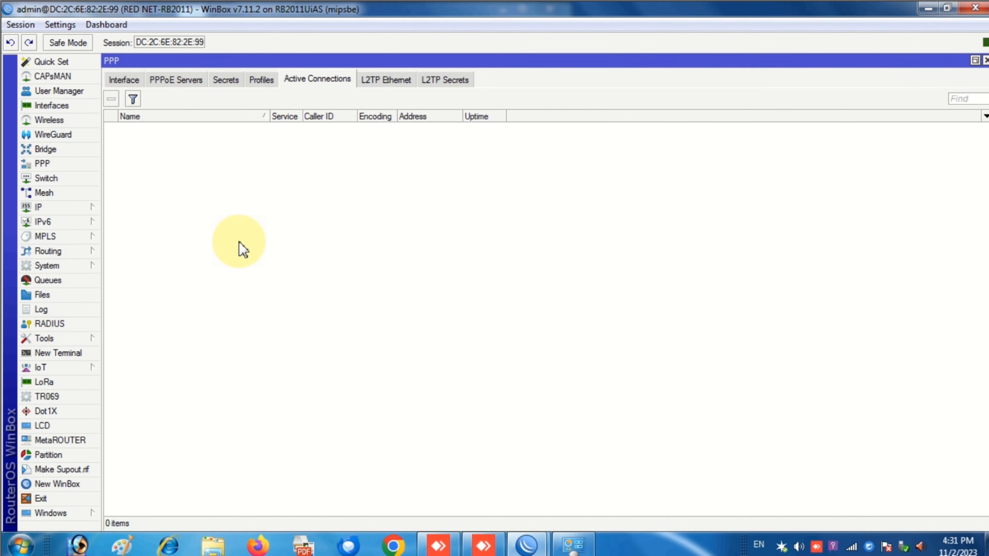
click(125, 80)
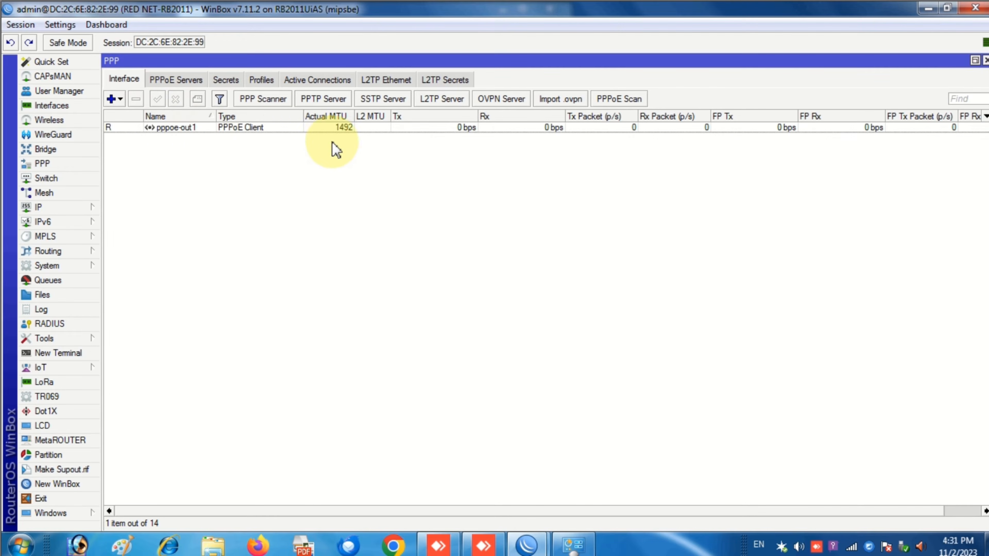
click(179, 81)
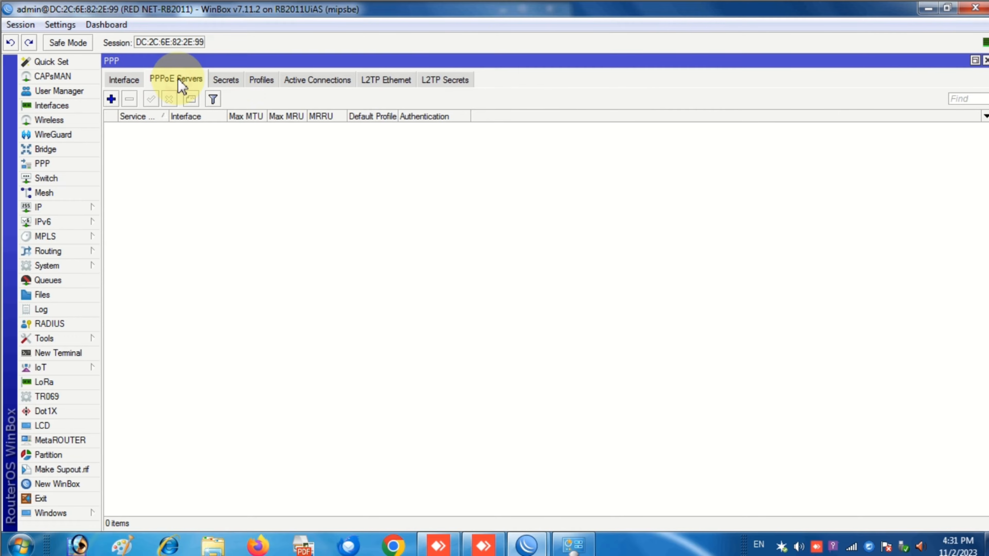
click(230, 80)
click(261, 81)
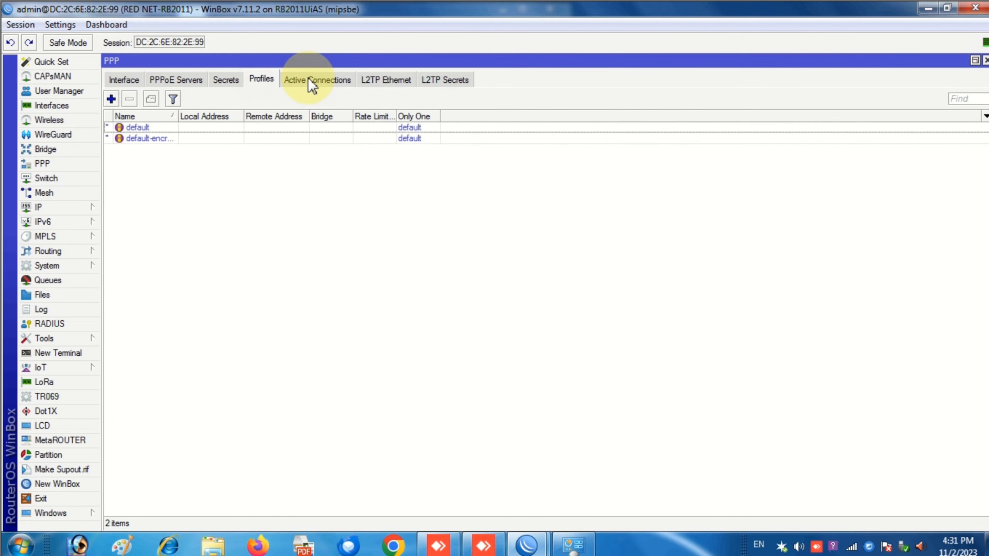
click(309, 81)
click(372, 82)
click(444, 81)
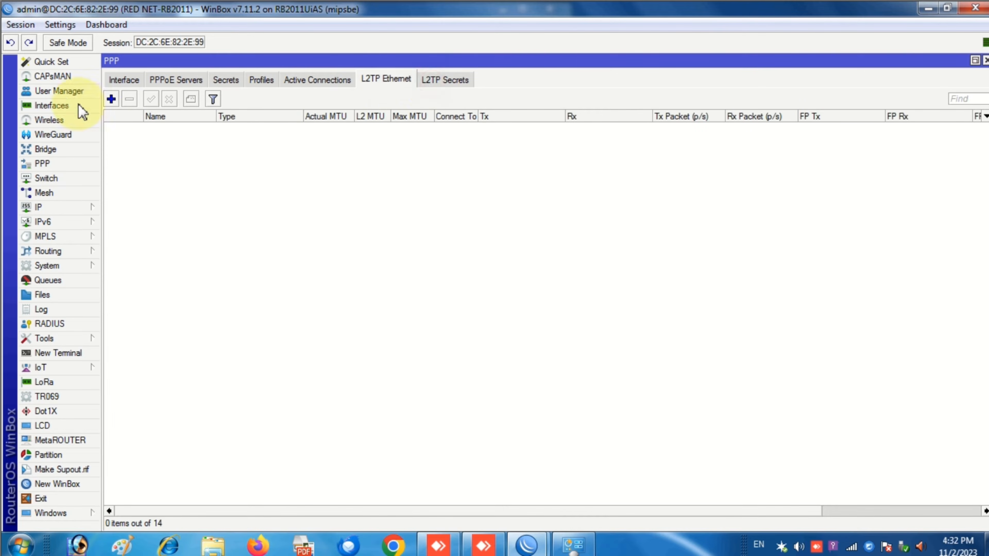
click(119, 81)
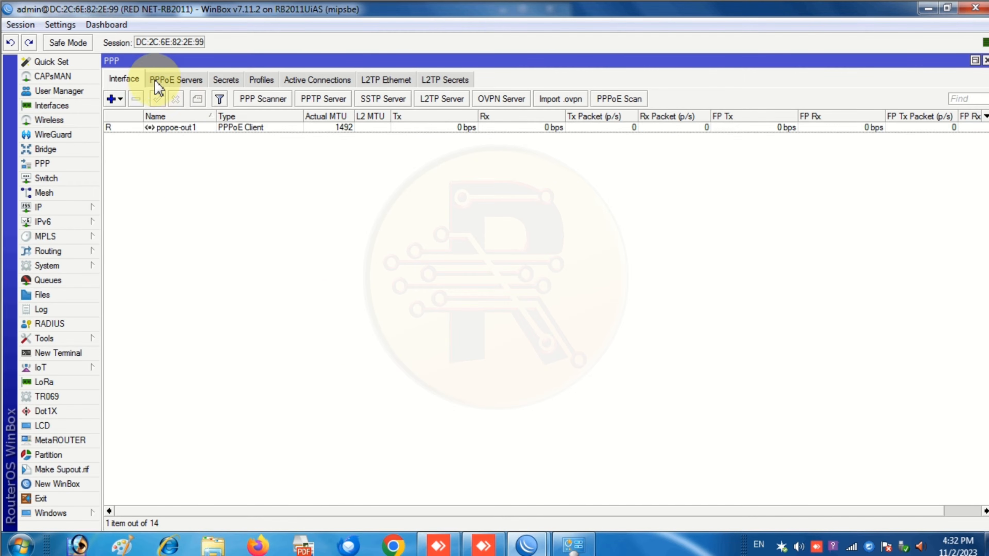
- Create the pppoe-in1 PPPoE Server Binding interface from the Interface tab's add menu
click(169, 81)
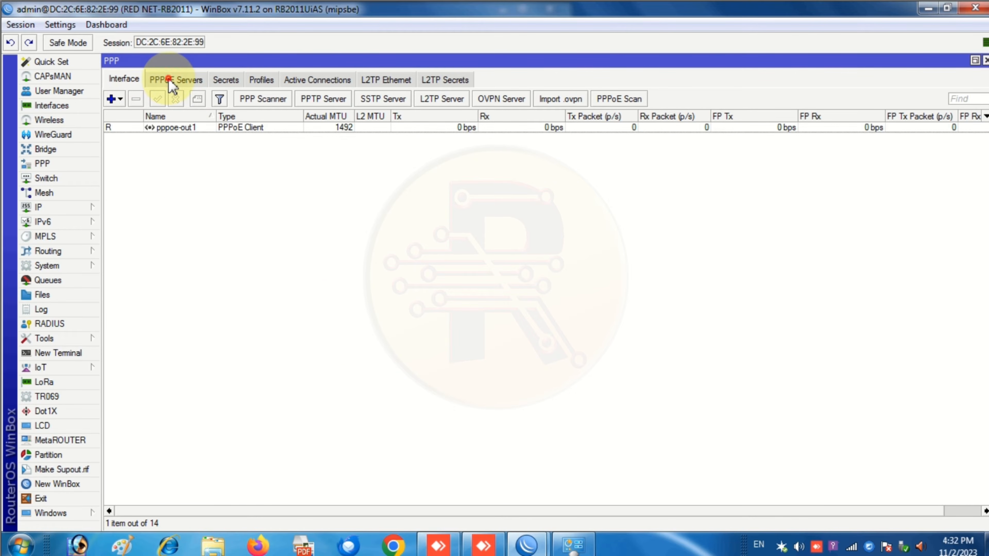
click(127, 80)
click(116, 99)
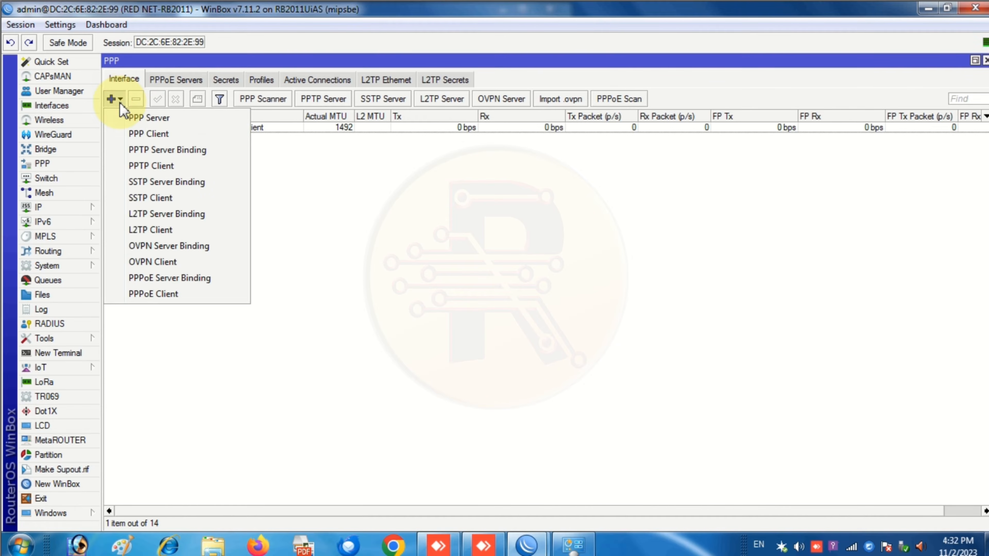
click(200, 279)
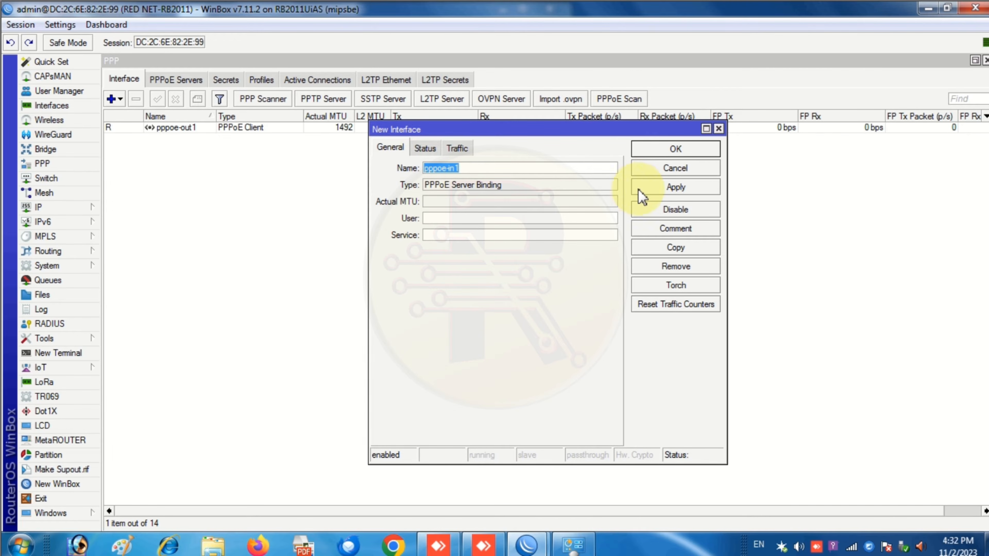
click(652, 195)
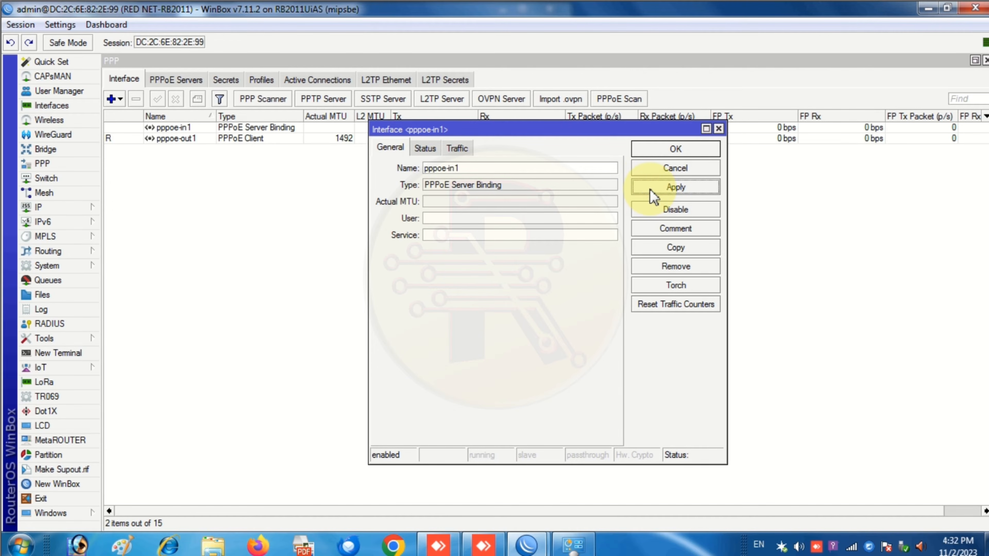
click(658, 150)
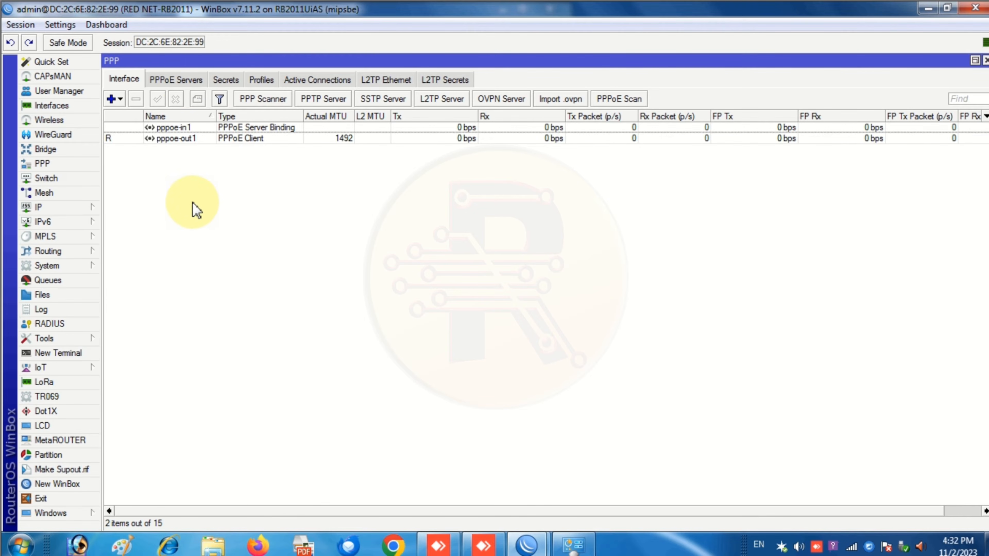
click(187, 80)
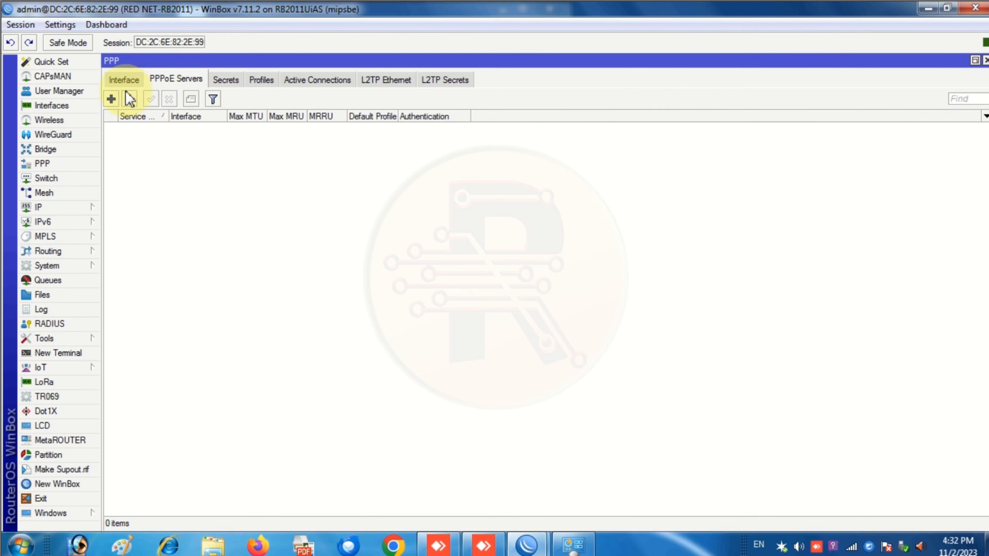
- Add PPPoE service 'pppoe' on bridge1 with One Session Per Host ticked, and save it
click(112, 100)
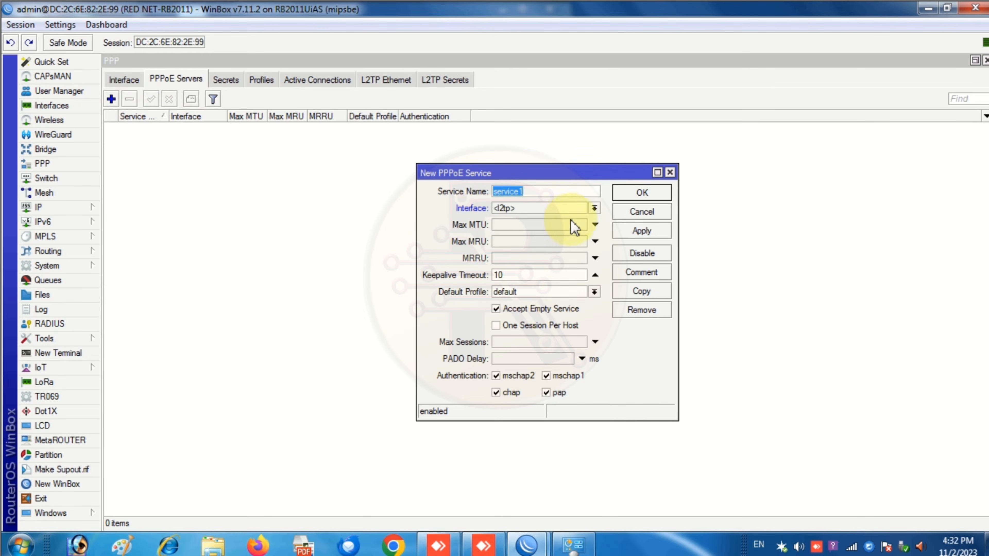
click(594, 208)
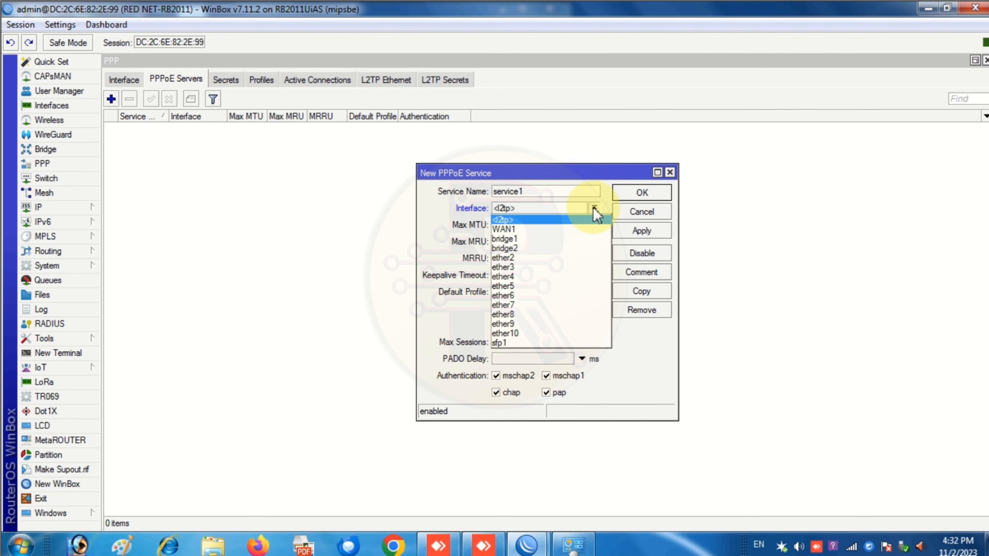
click(594, 208)
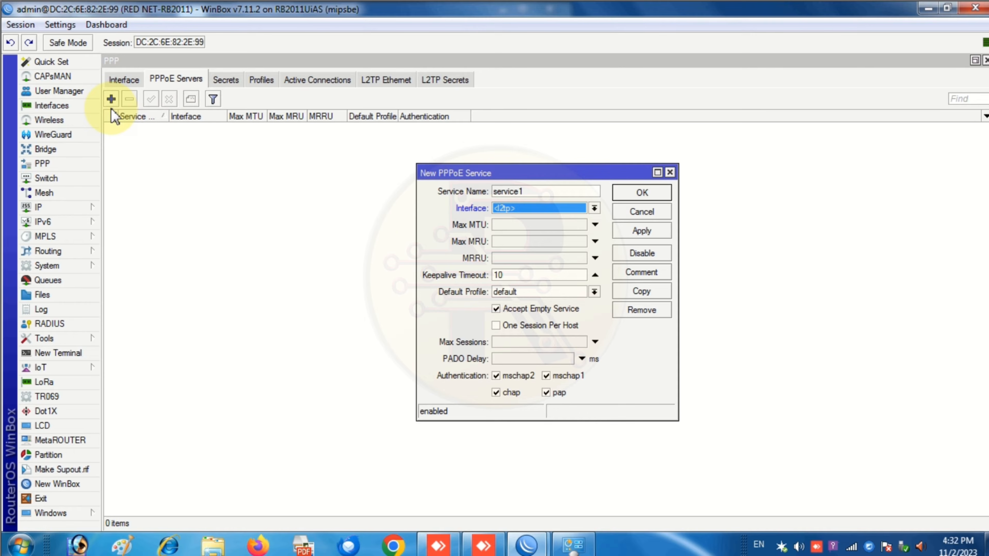
click(548, 191)
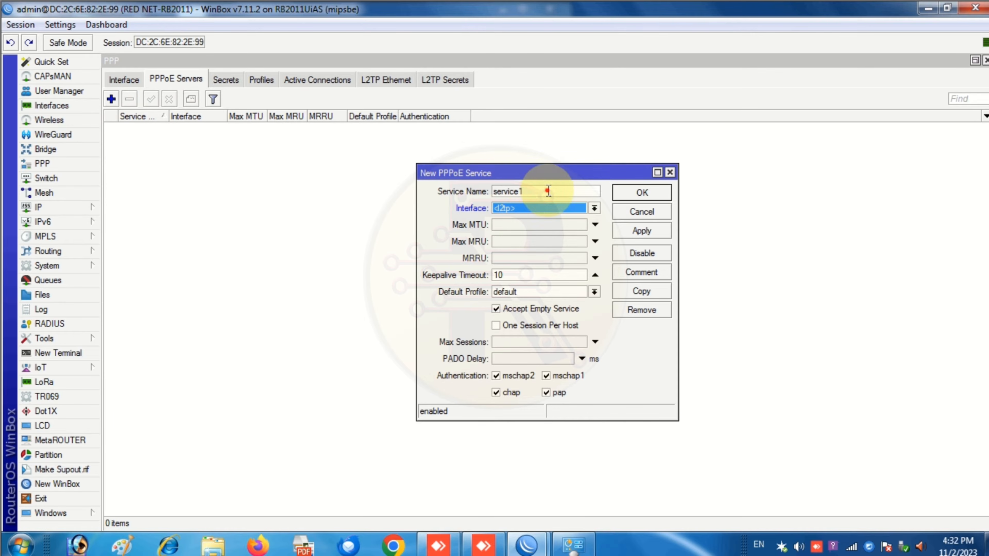
drag(549, 190, 460, 197)
text(pppoe)
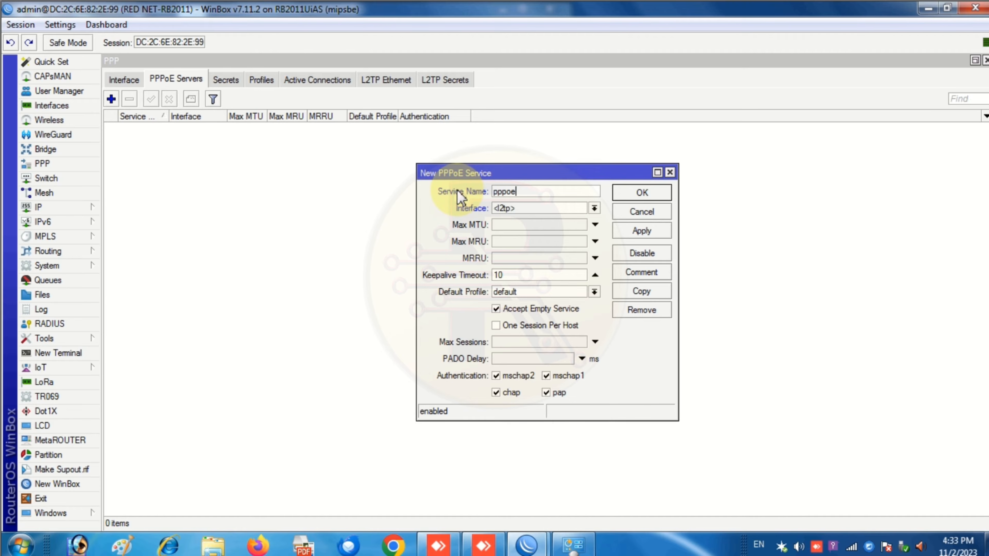
click(513, 210)
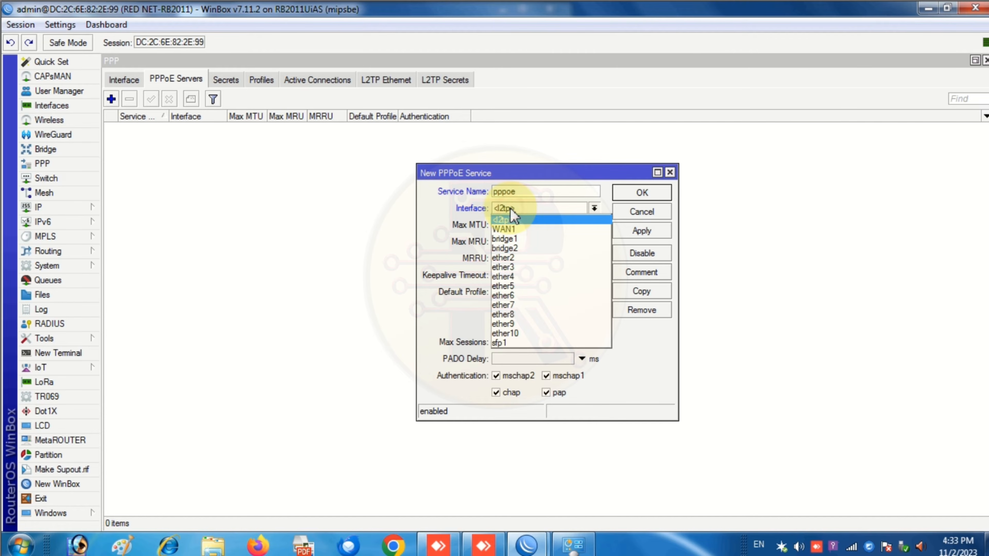
click(513, 239)
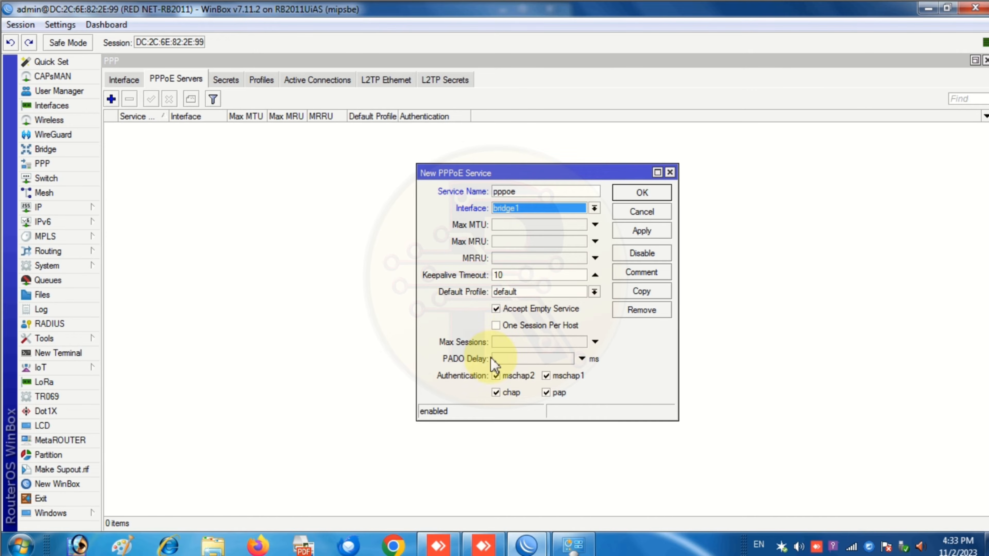
click(495, 326)
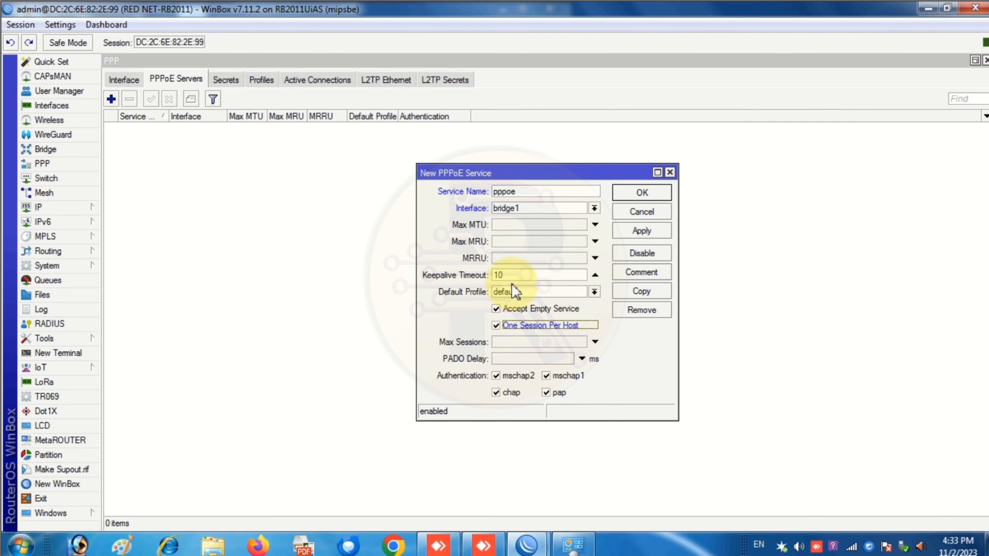
click(661, 233)
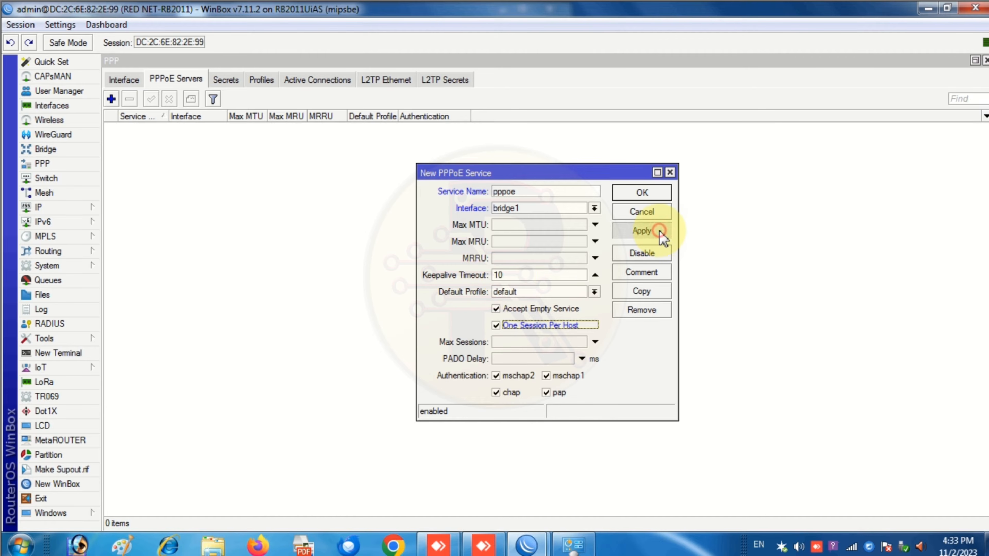
click(641, 192)
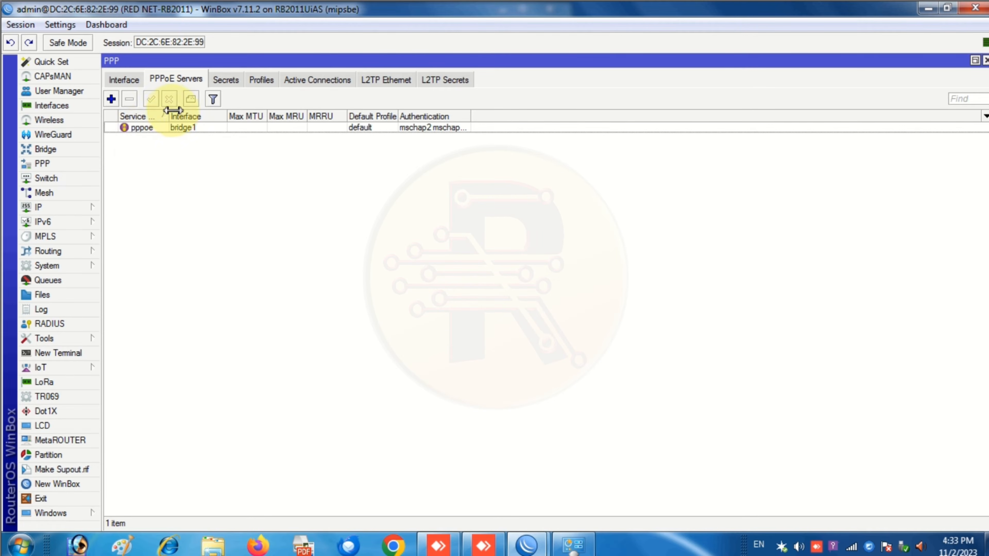
drag(169, 117, 184, 116)
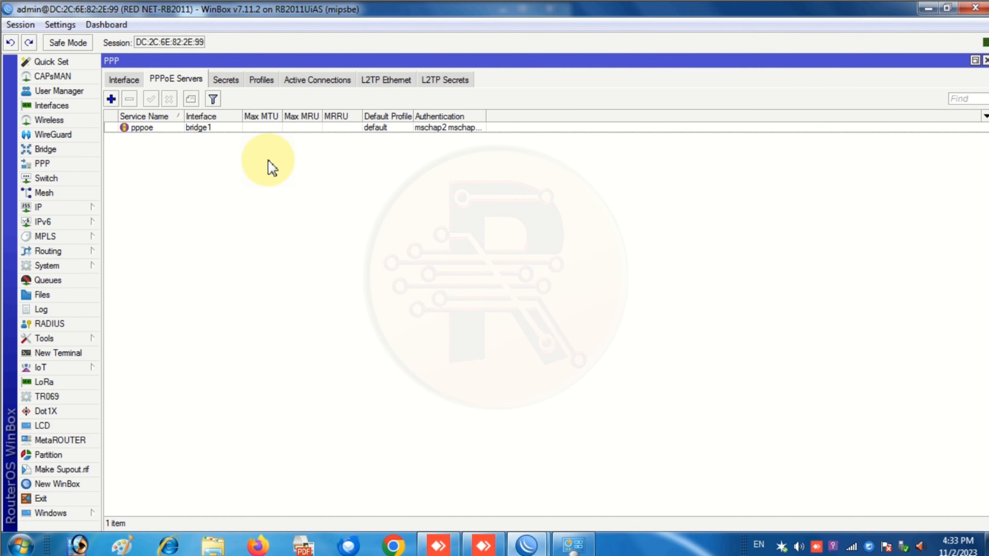
- Start a new PPP profile named 5 Mbps and open Quick Set to find the LAN address
click(262, 80)
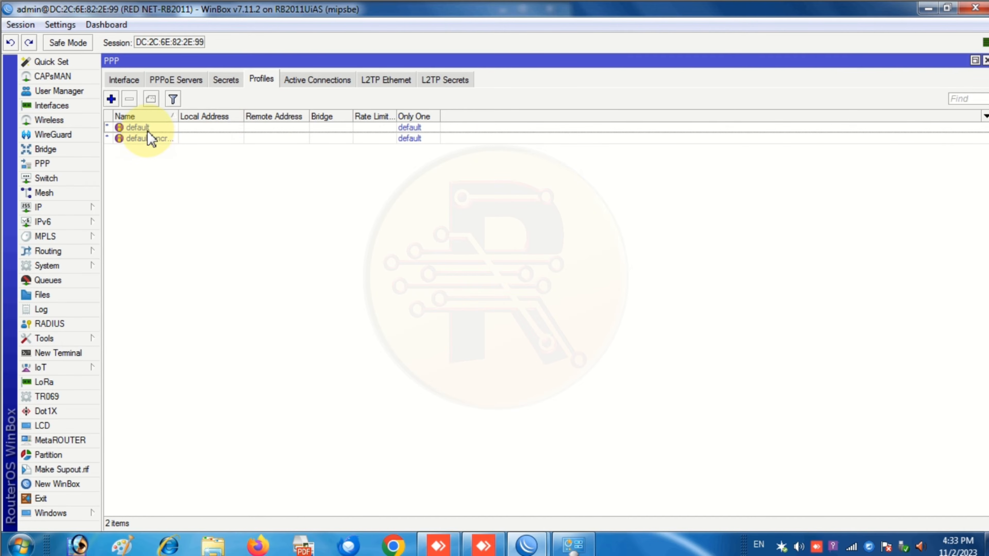
click(111, 99)
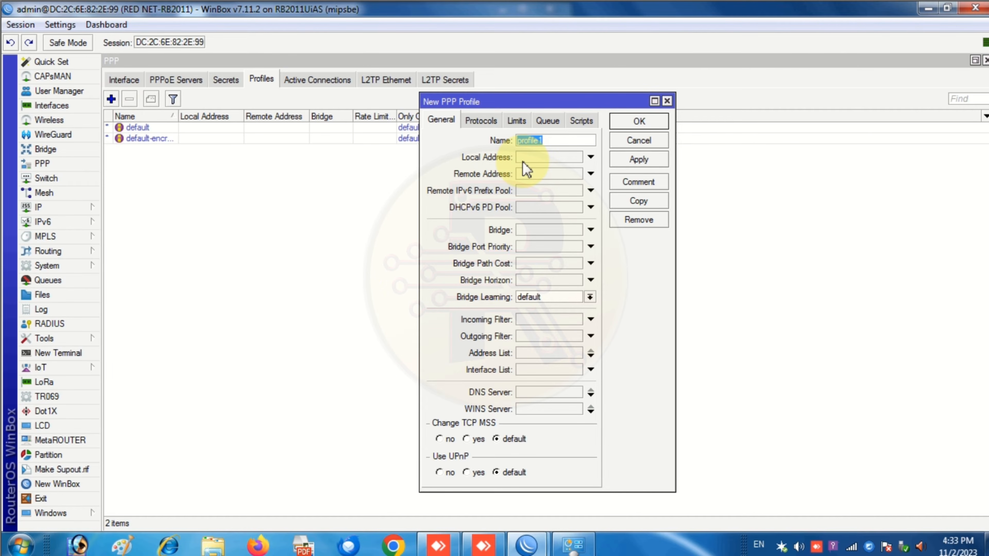
text(5 Mbps)
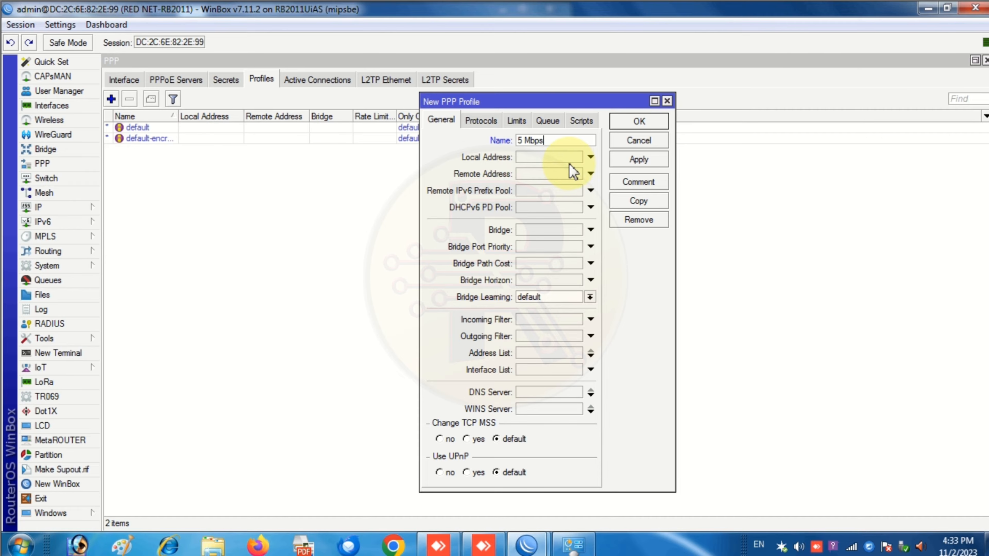
click(590, 156)
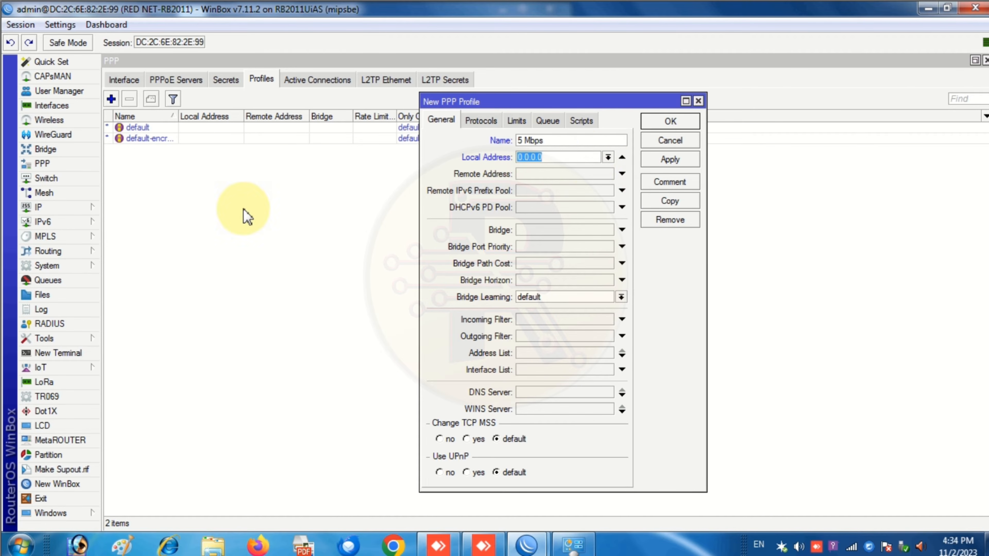
click(58, 62)
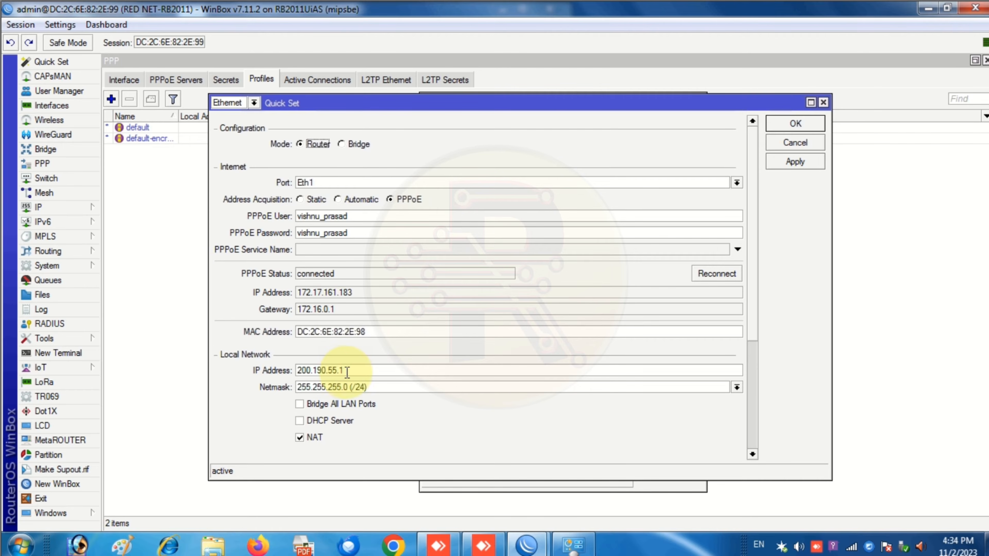
- Copy the LAN IP 200.190.55.1 from Quick Set into the profile's Local Address
drag(353, 370, 293, 371)
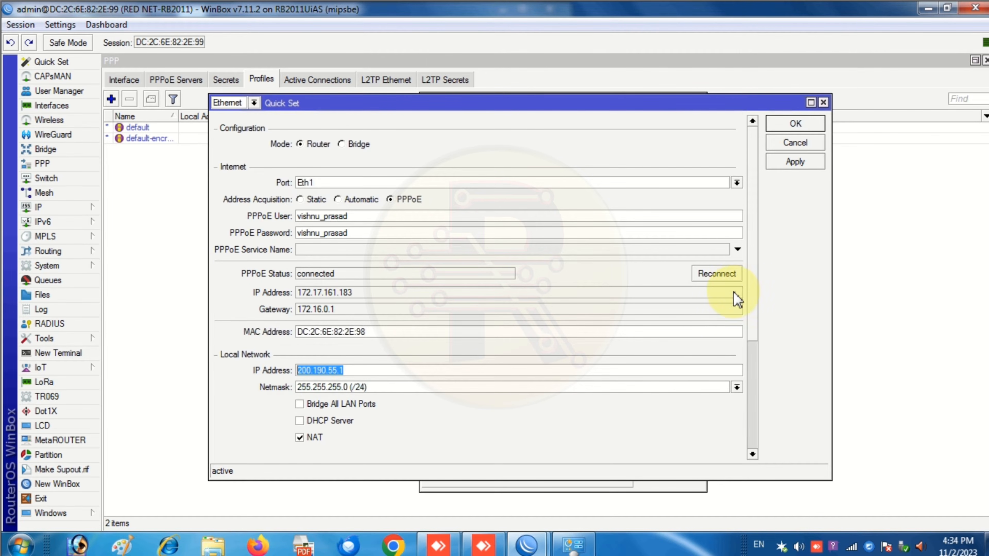
click(823, 102)
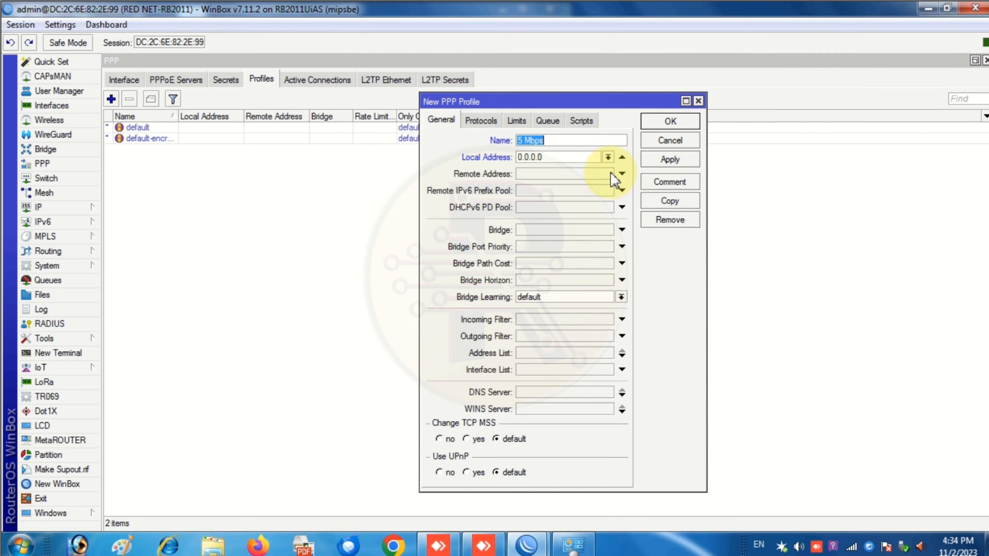
drag(561, 157, 514, 158)
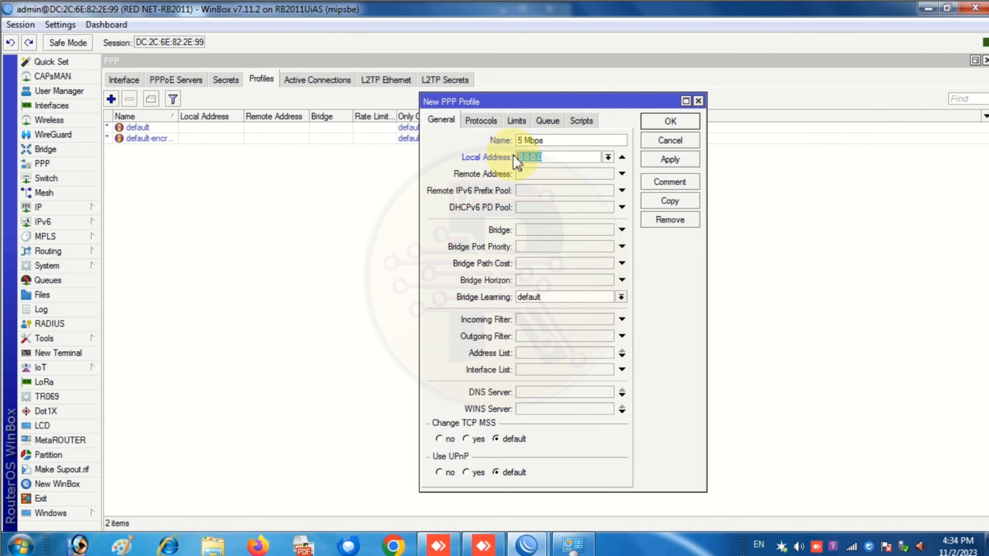
key(ctrl+v)
- Set the profile's Remote Address pool to dhcp, consulting the IP Pool list along the way
click(622, 174)
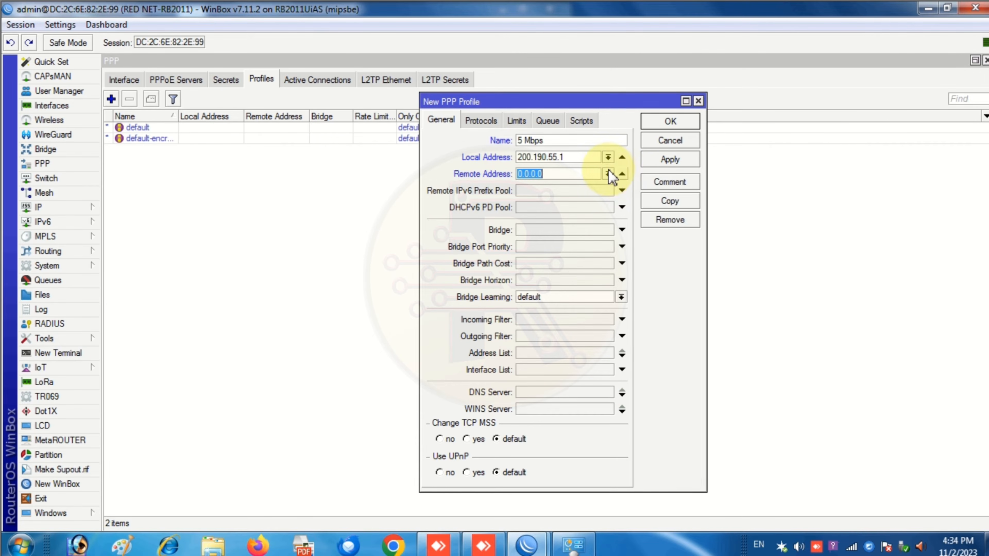
click(608, 174)
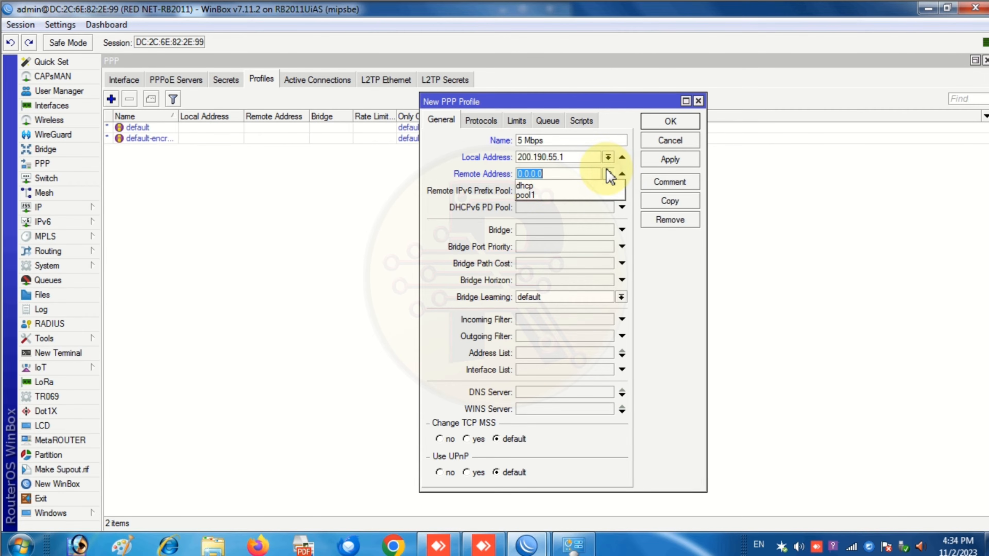
click(547, 195)
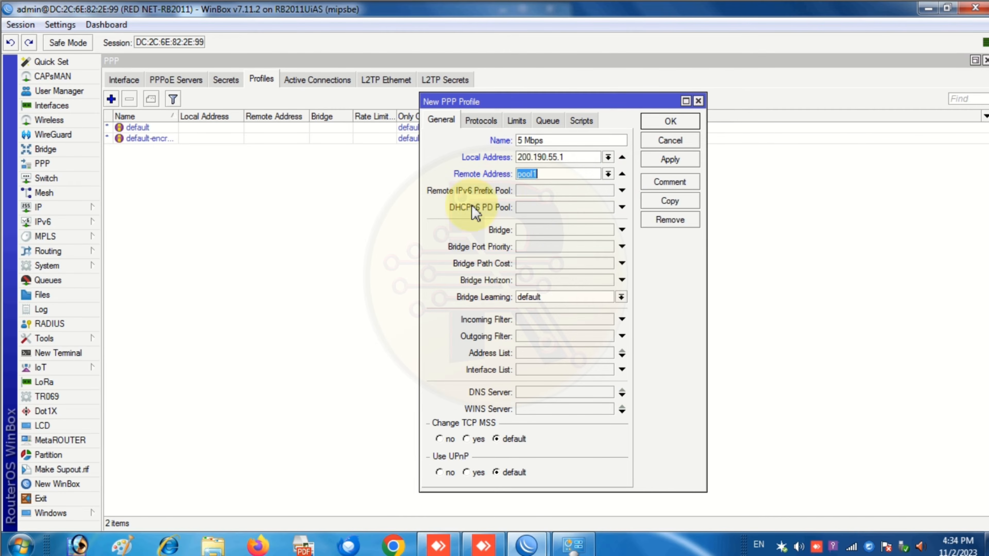
click(58, 207)
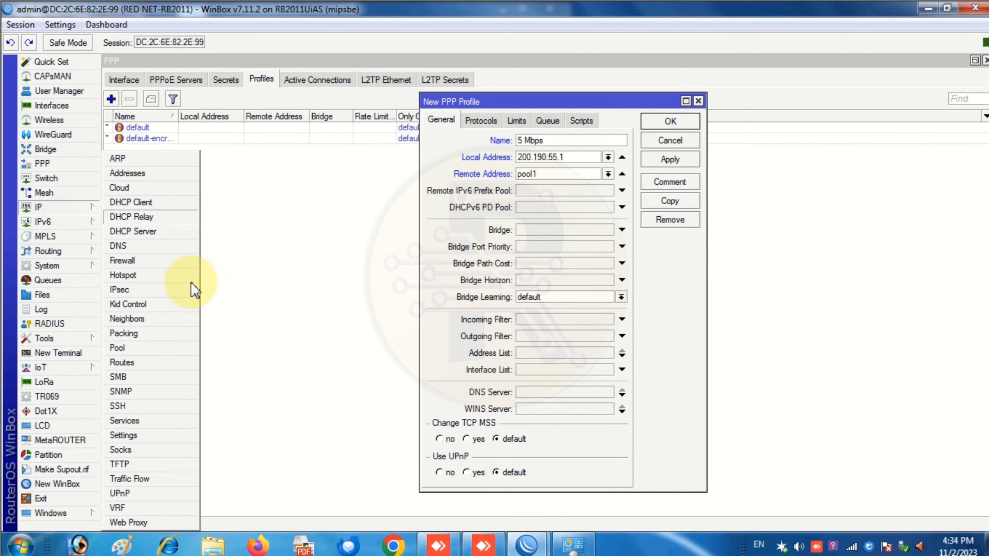
click(133, 348)
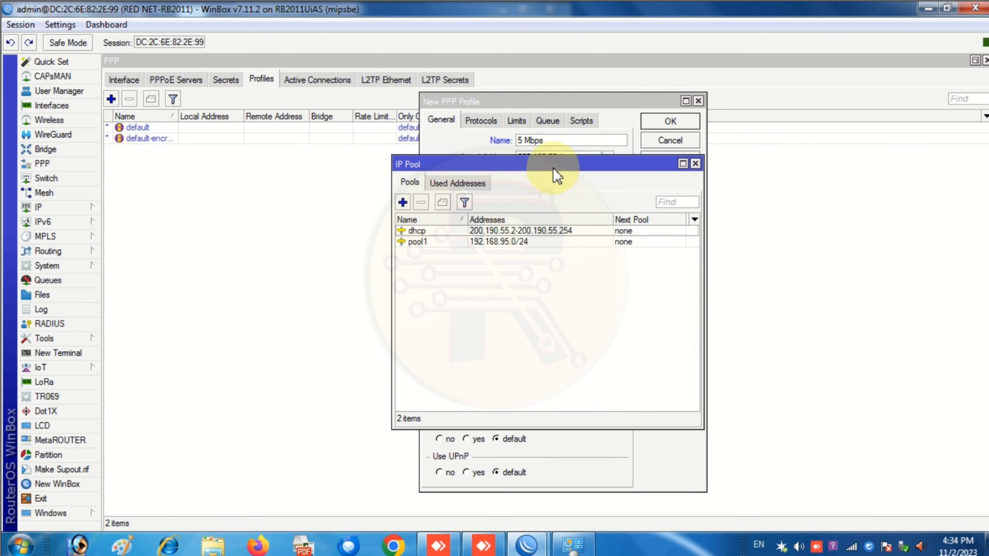
drag(561, 165, 344, 213)
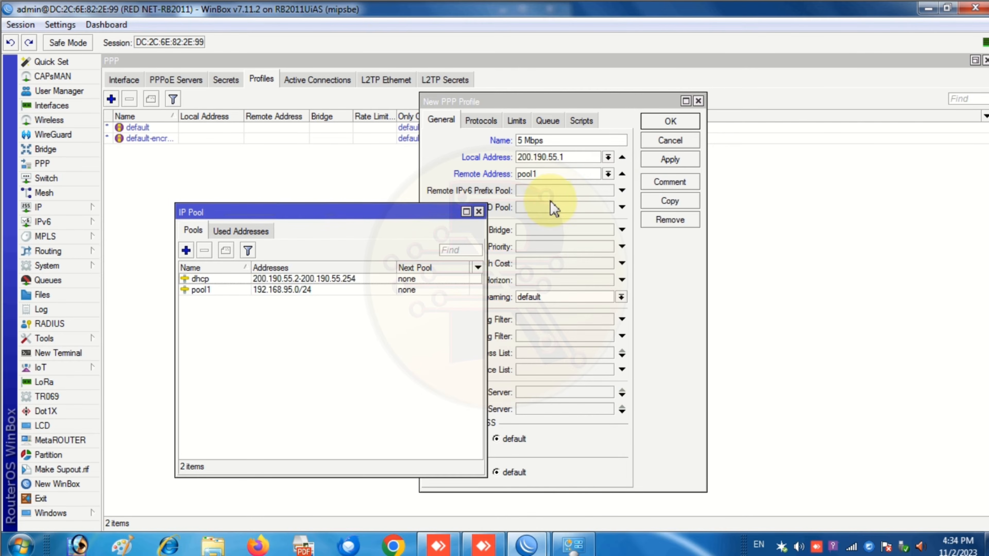
click(608, 174)
click(589, 180)
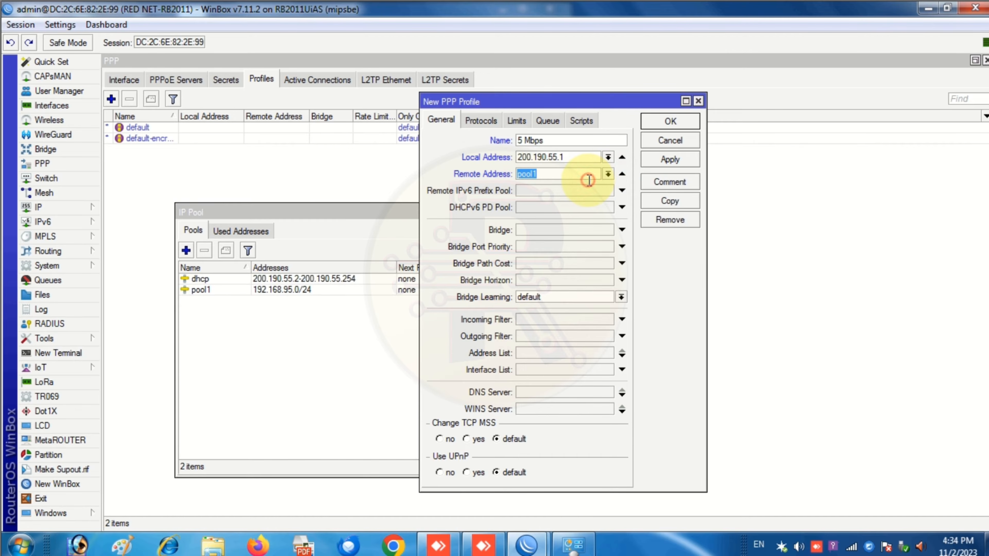
click(608, 173)
click(588, 184)
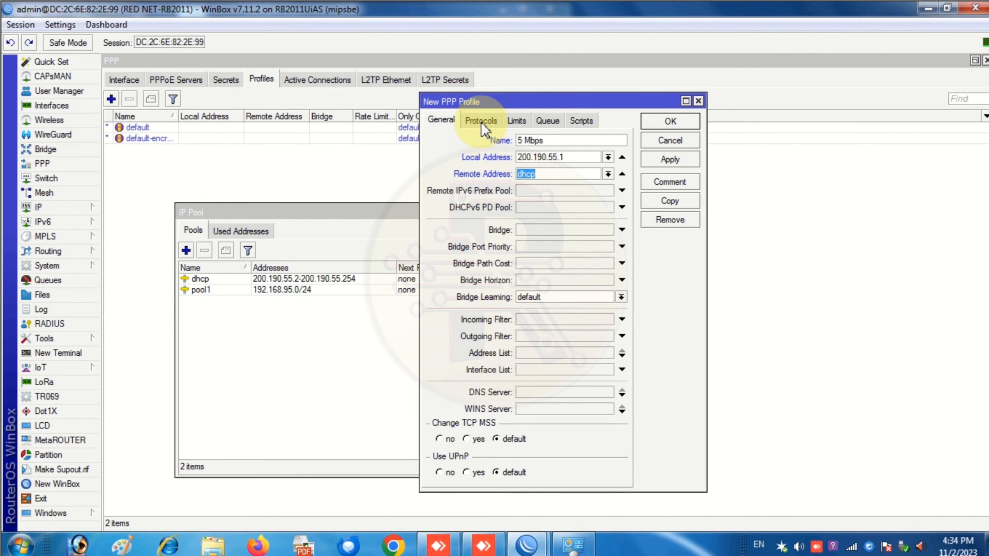
- Apply the 5 Mbps profile draft and close the IP Pool list
click(667, 160)
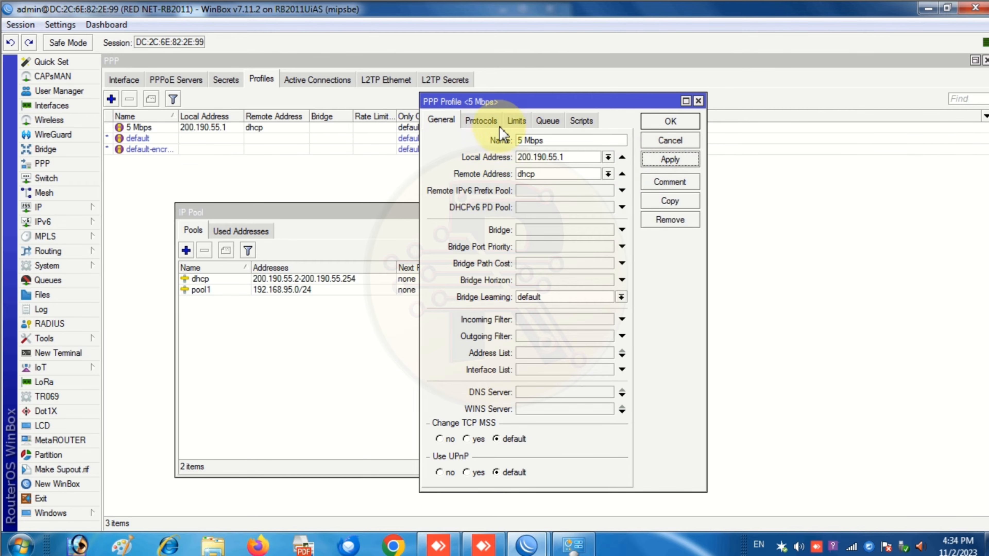
click(516, 121)
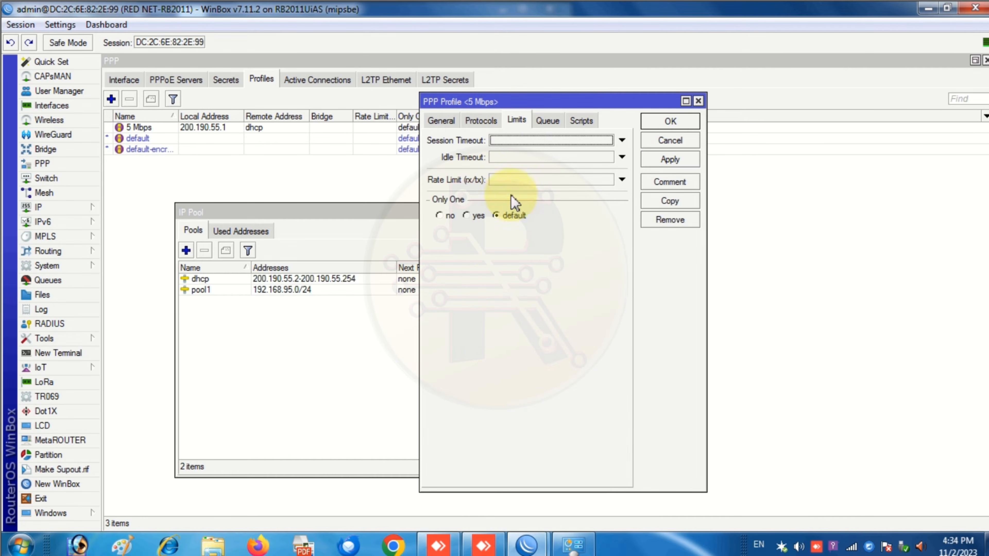
drag(326, 210, 469, 212)
click(475, 212)
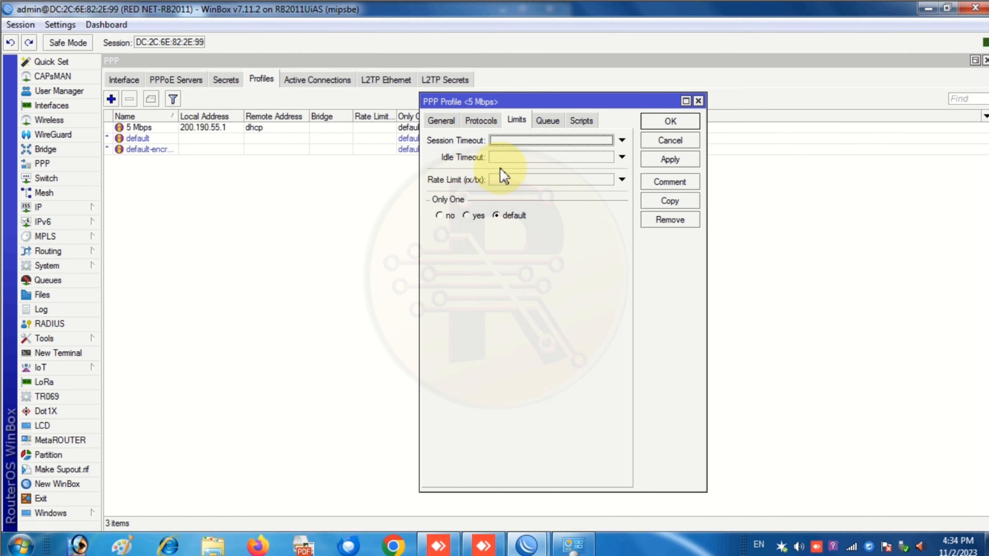
- Give the 5 Mbps profile a 5m/5m rate limit with no idle timeout, and save it
click(506, 180)
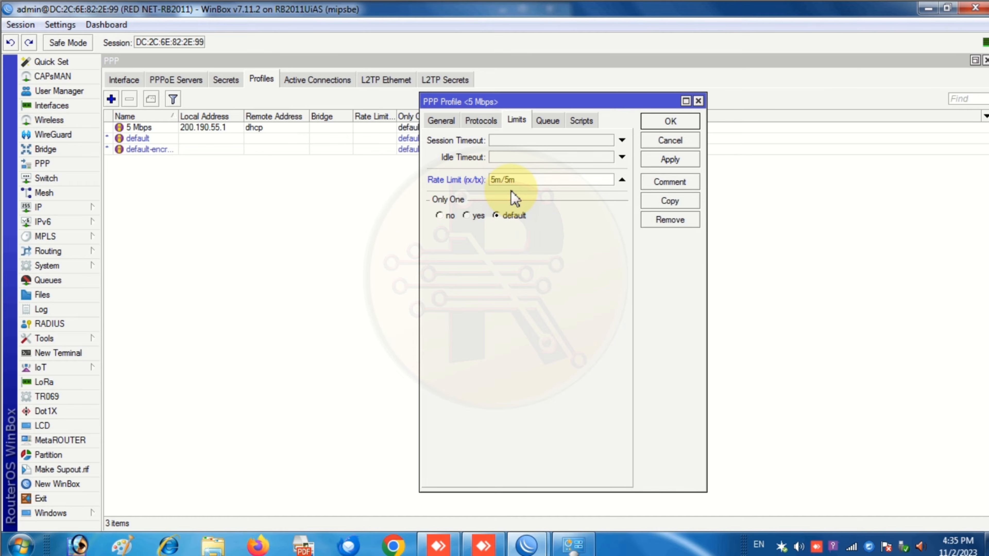
click(526, 182)
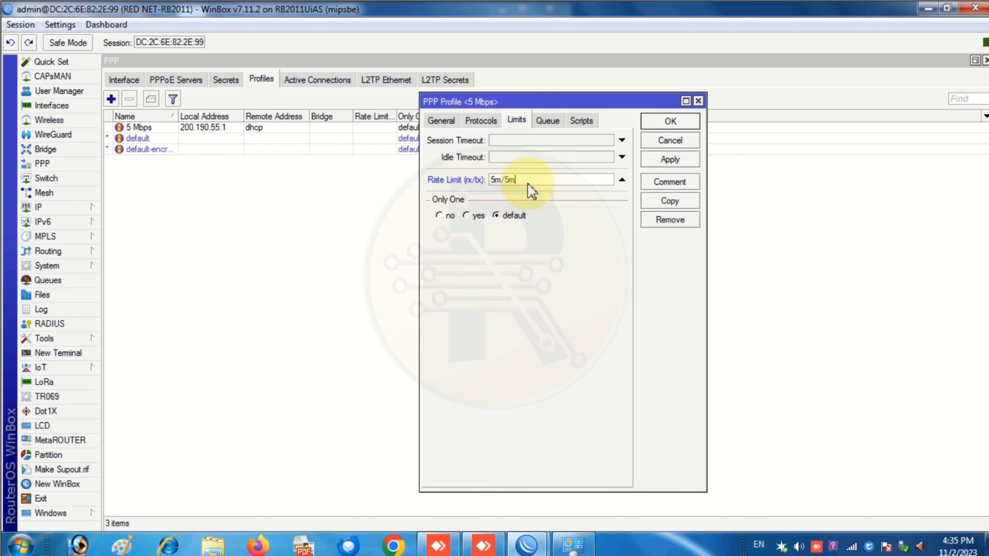
click(502, 157)
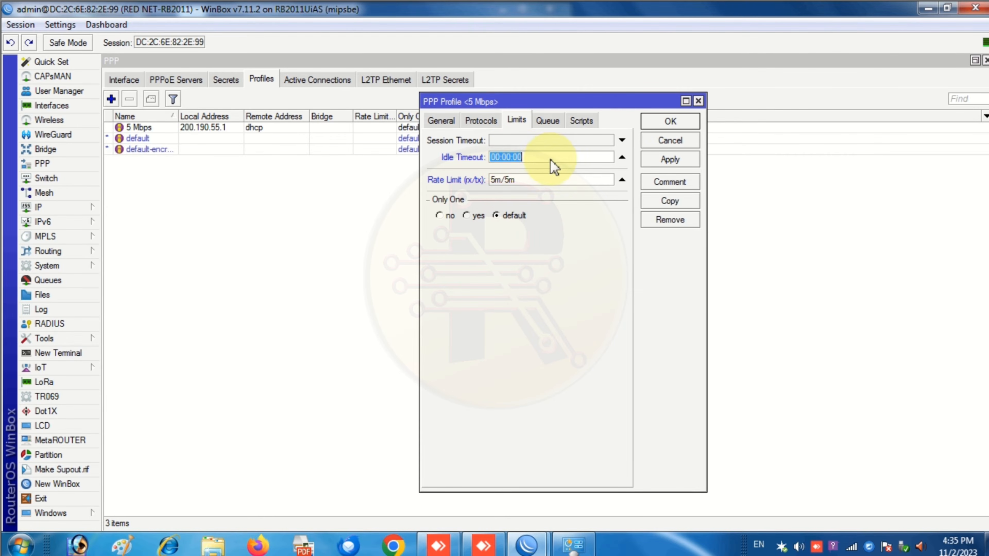
double_click(493, 157)
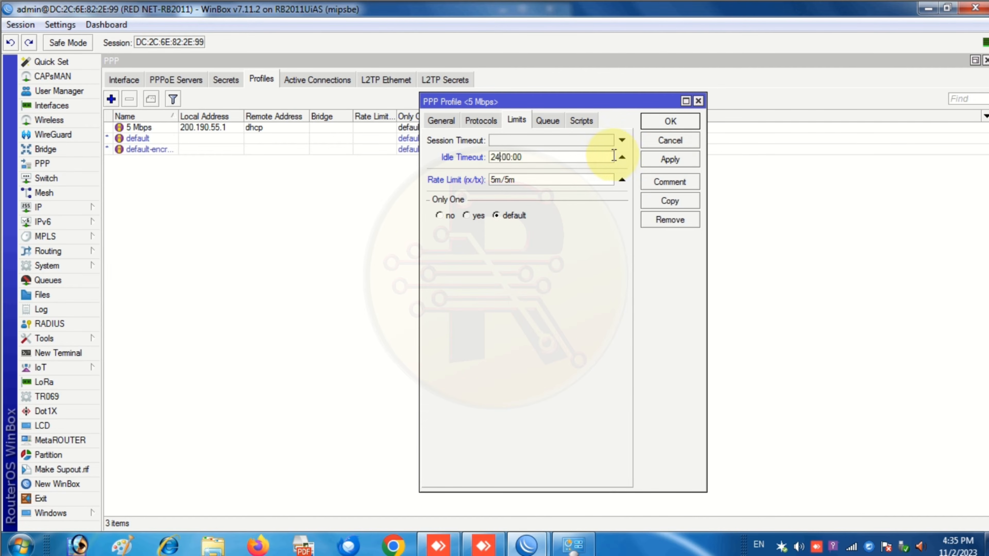
click(622, 157)
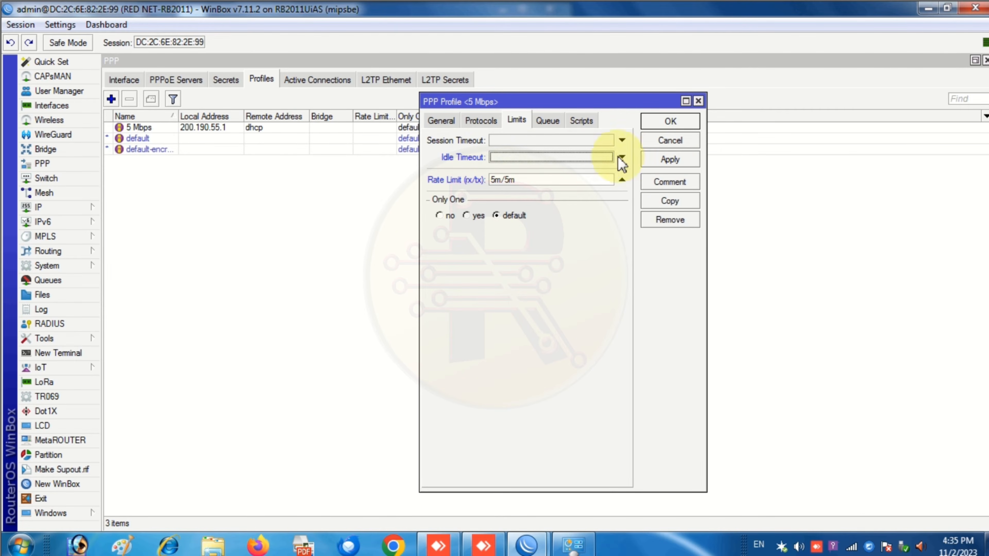
click(669, 159)
click(669, 122)
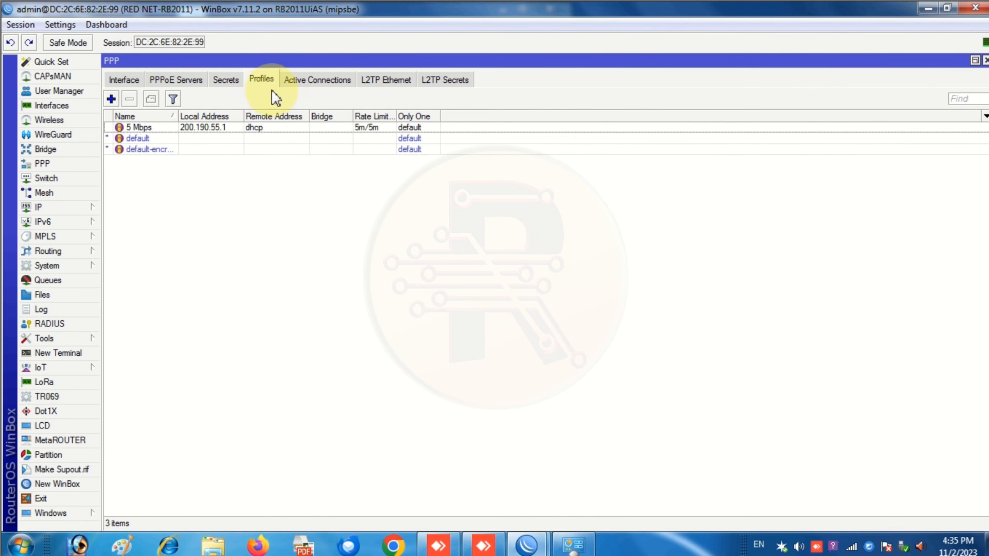
- Start a new profile named 10 Mbps with local address 200.190.55.1
click(111, 99)
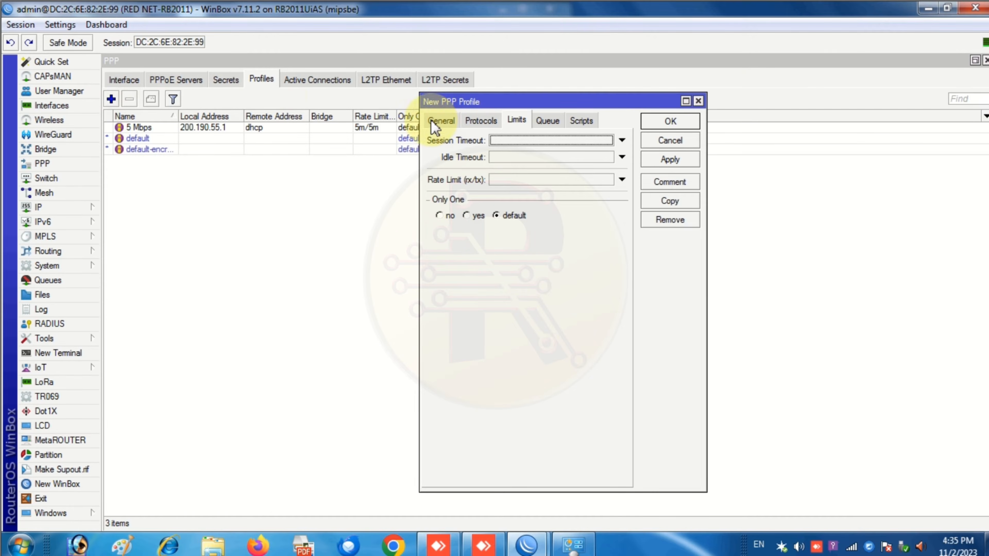
click(439, 122)
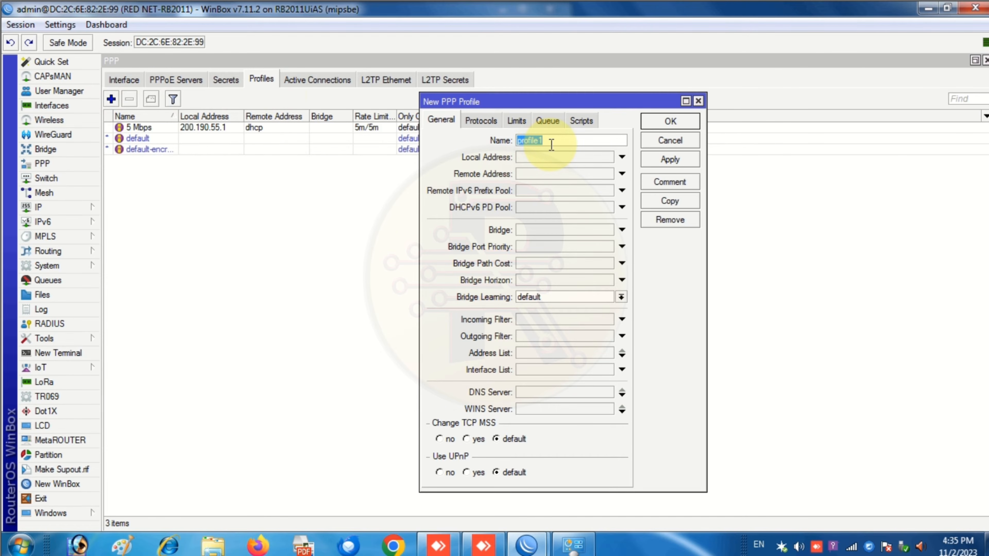
text(10 Mbps)
key(Tab)
click(570, 157)
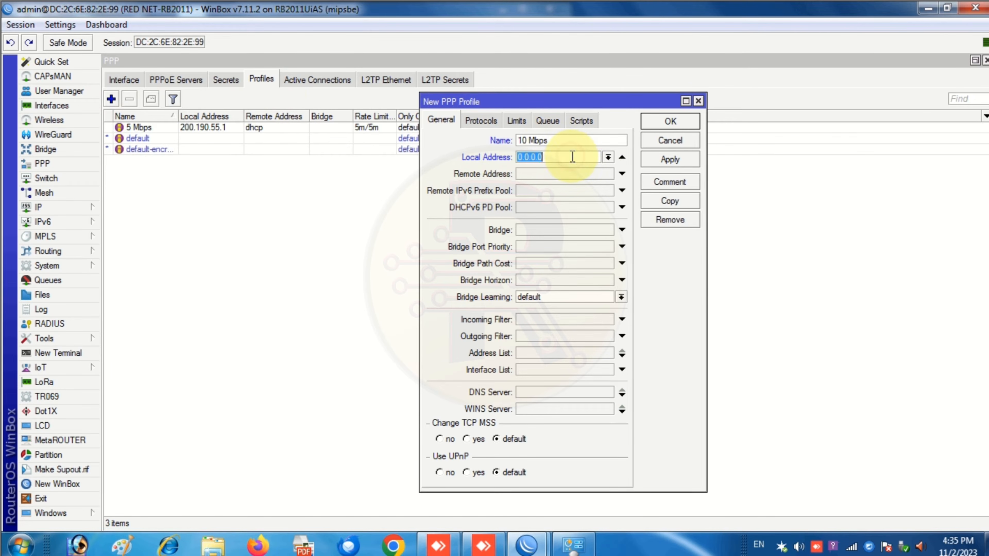
click(608, 157)
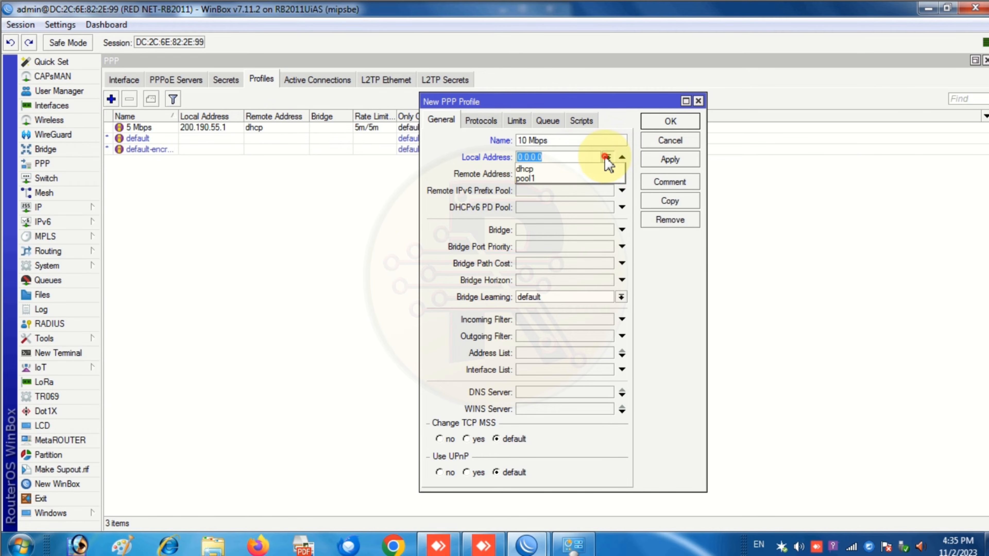
click(607, 157)
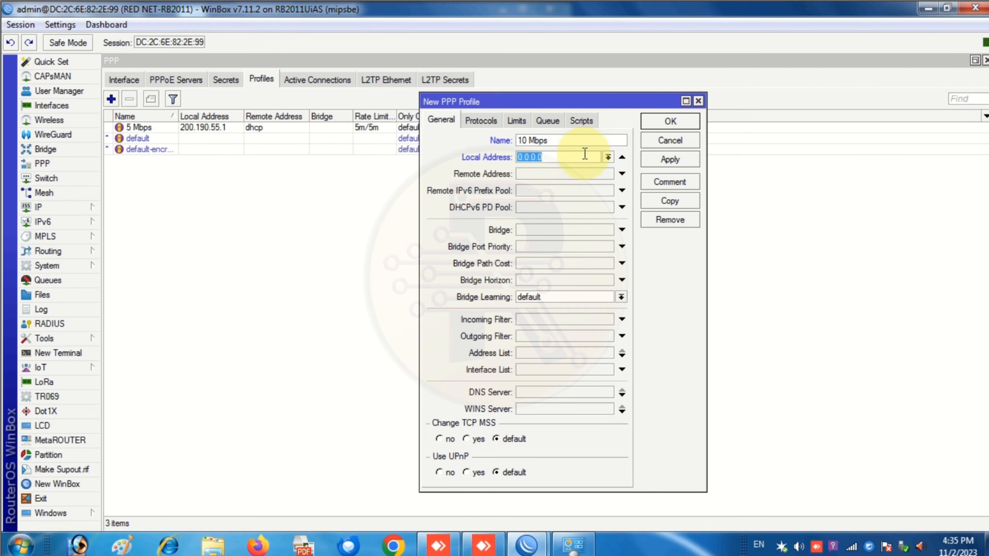
text(200.0)
key(BackSpace)
text(1)
text(90.)
text(2)
text(2)
key(BackSpace)
key(BackSpace)
text(55)
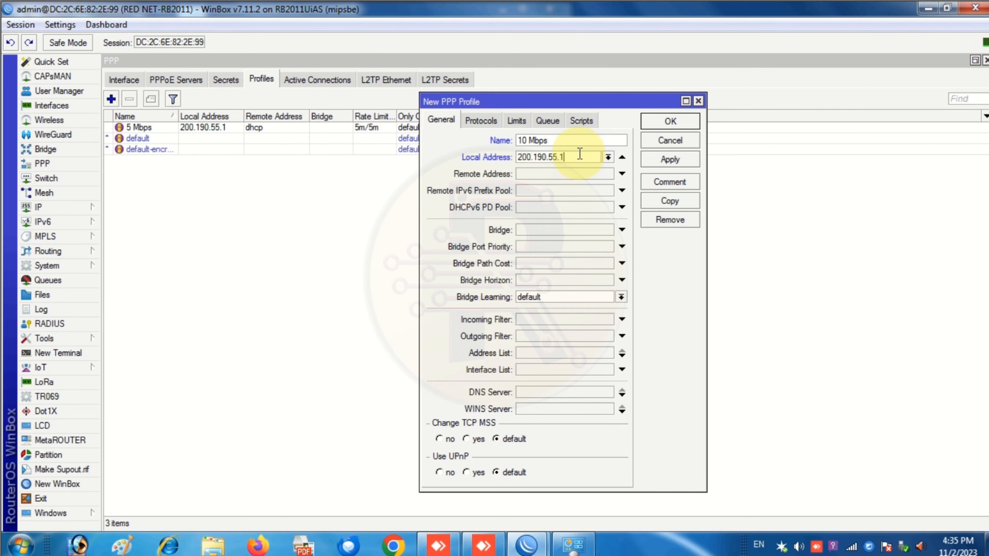
- Set remote pool pool1 and a 10m/10m rate limit, then save the 10 Mbps profile
click(621, 174)
click(607, 174)
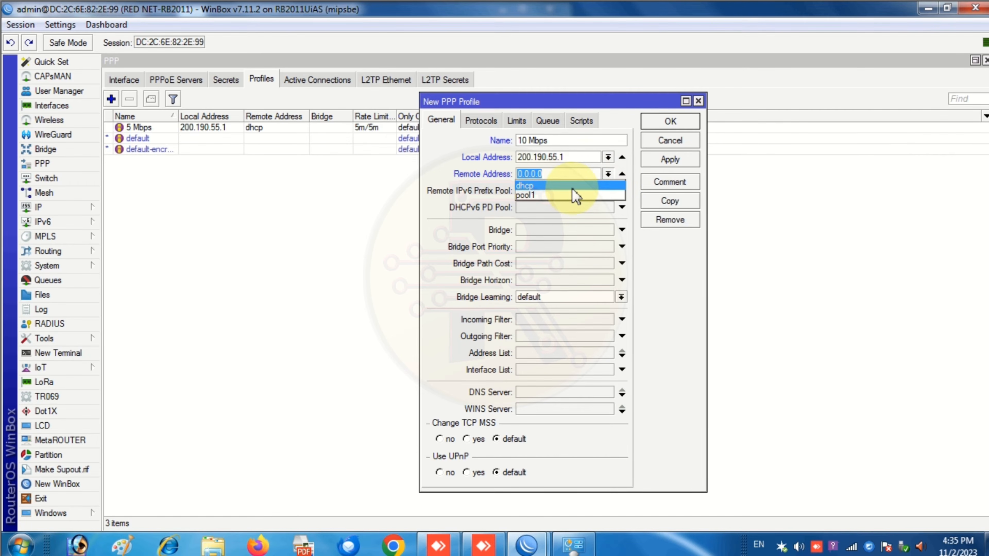
click(558, 195)
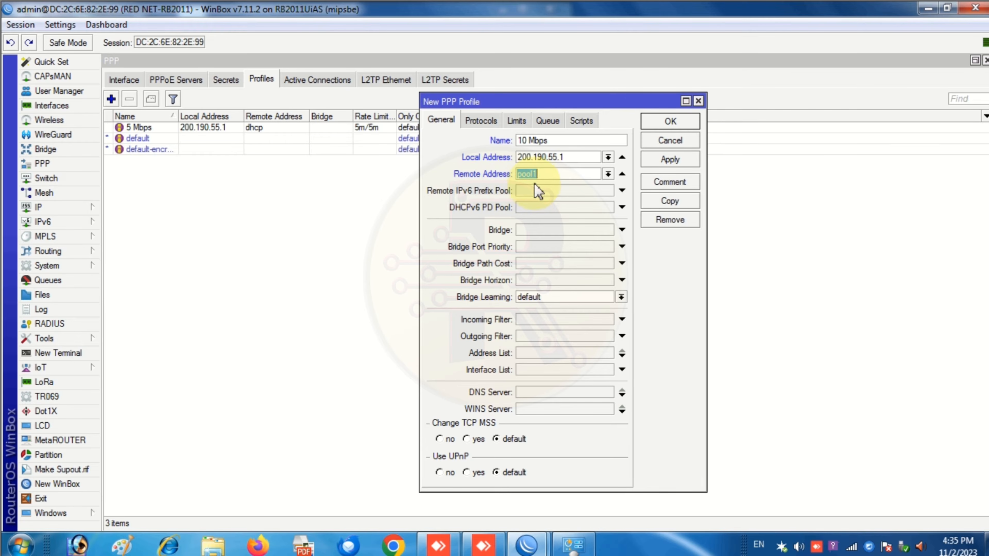
click(517, 121)
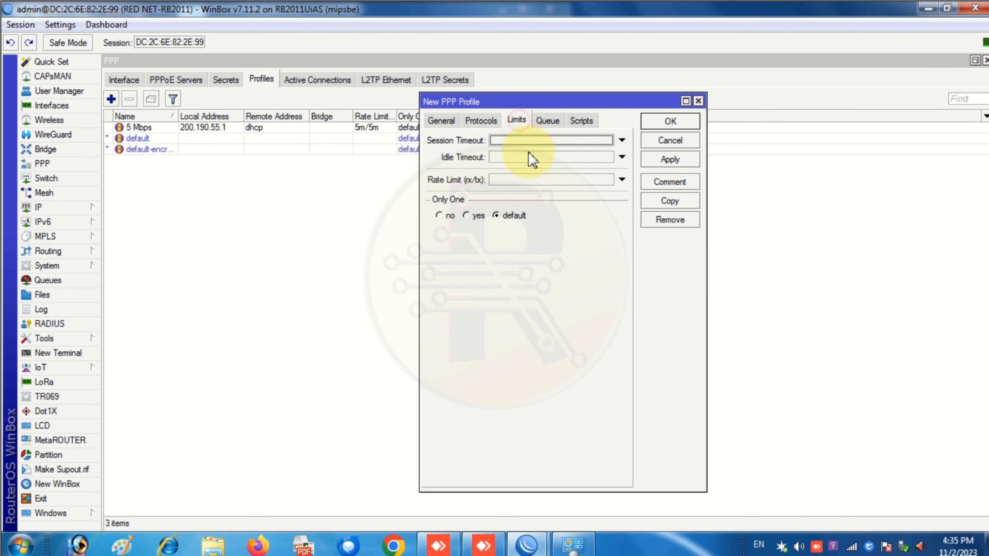
click(515, 180)
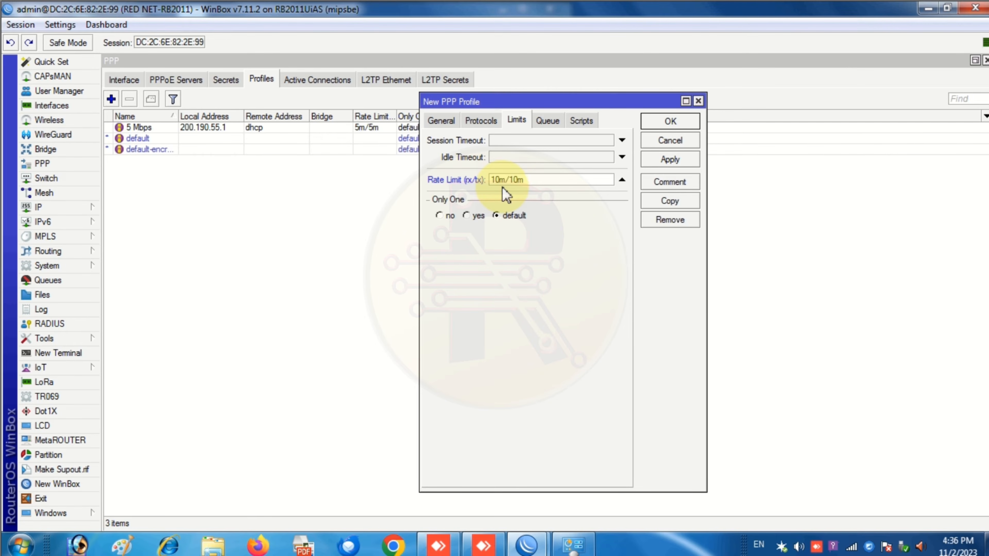
click(670, 160)
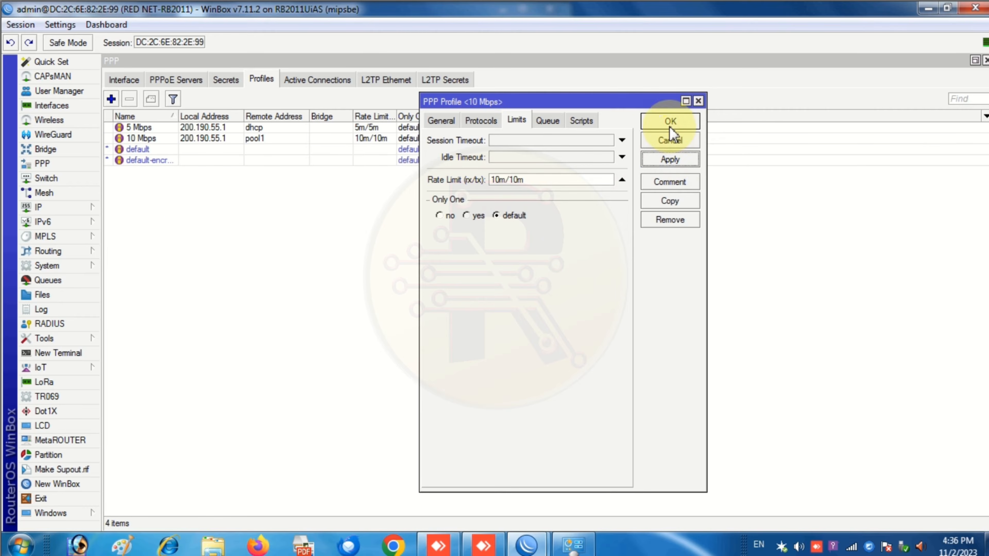
click(198, 221)
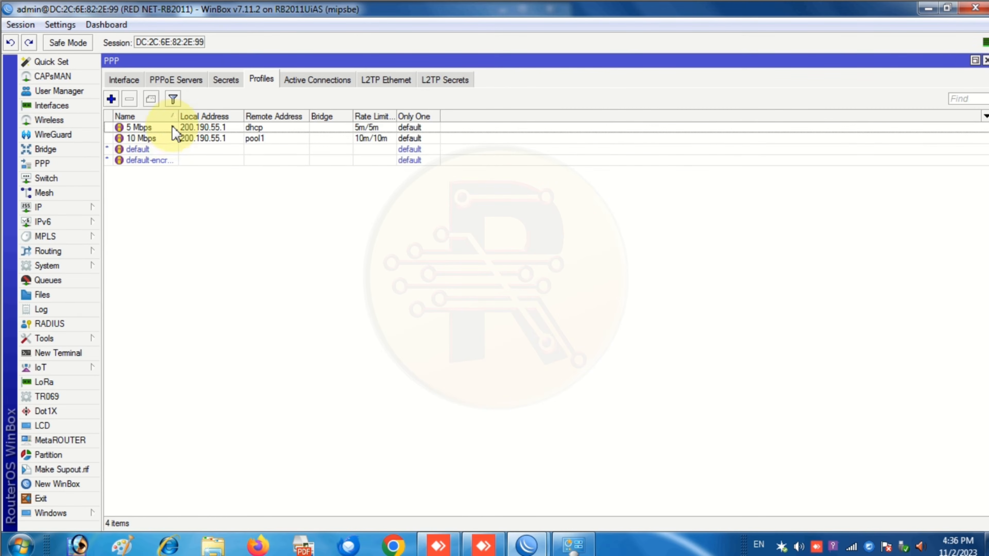
- Inspect each tab of the 5 Mbps profile, confirming its 5m/5m rate limit, then open Secrets
drag(179, 117, 195, 116)
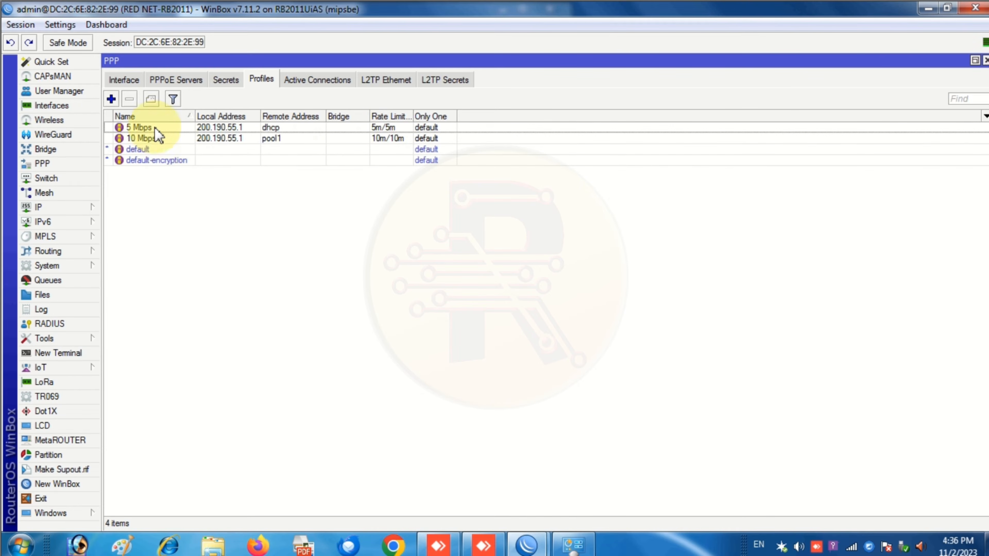
double_click(177, 127)
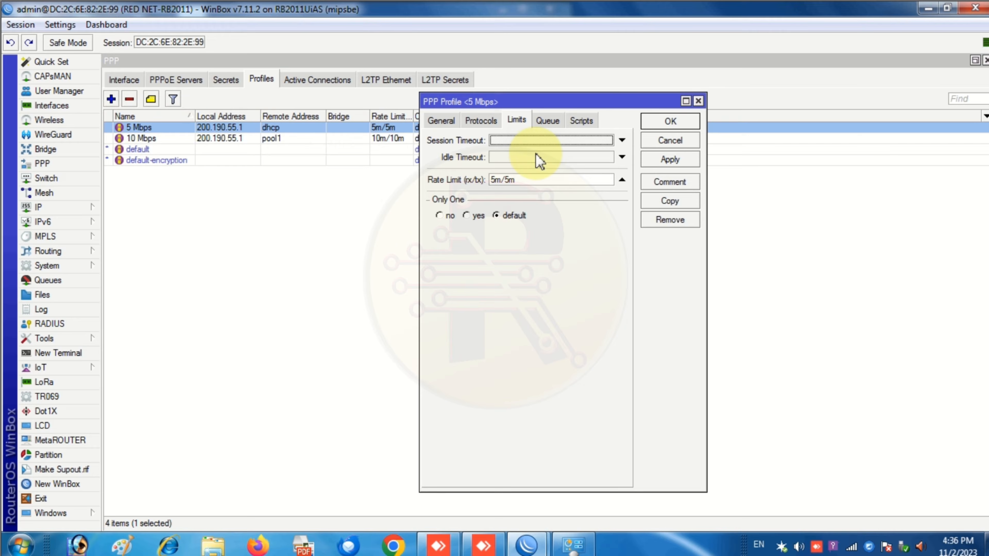
click(547, 121)
click(581, 121)
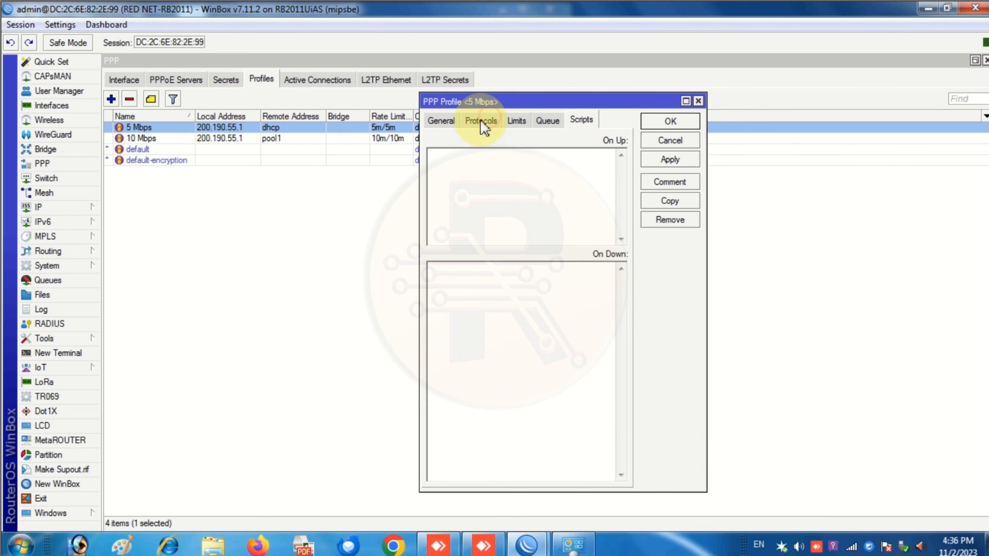
click(482, 121)
click(448, 120)
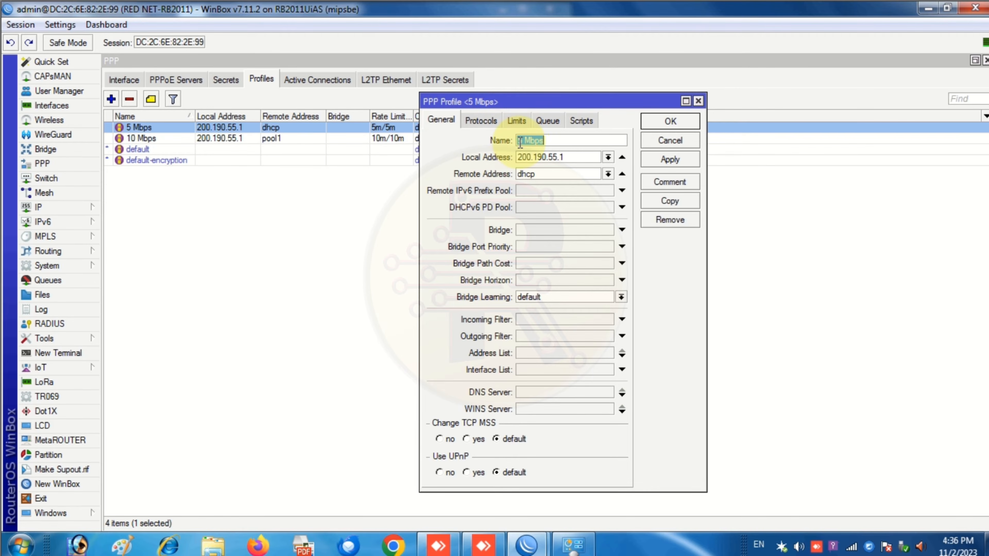
click(482, 121)
click(517, 121)
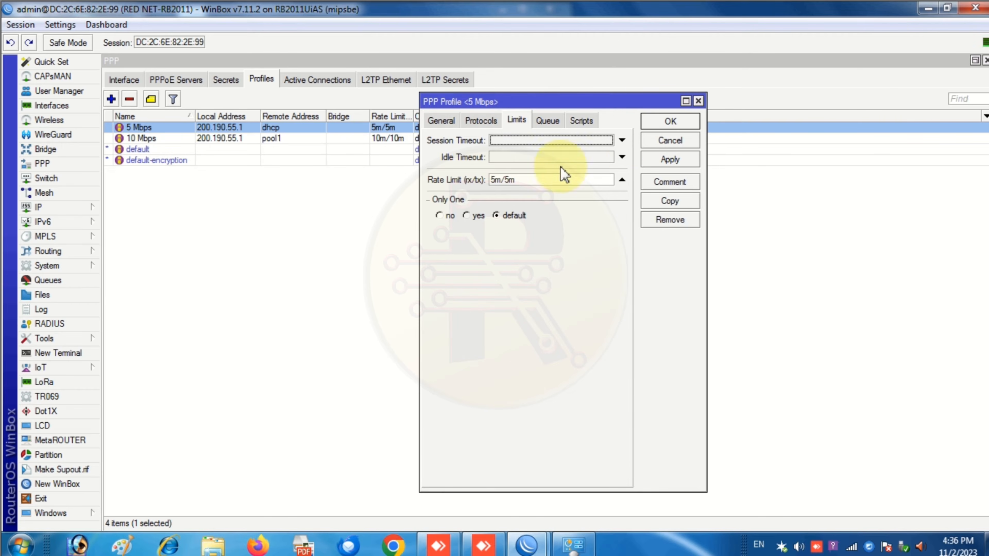
click(698, 101)
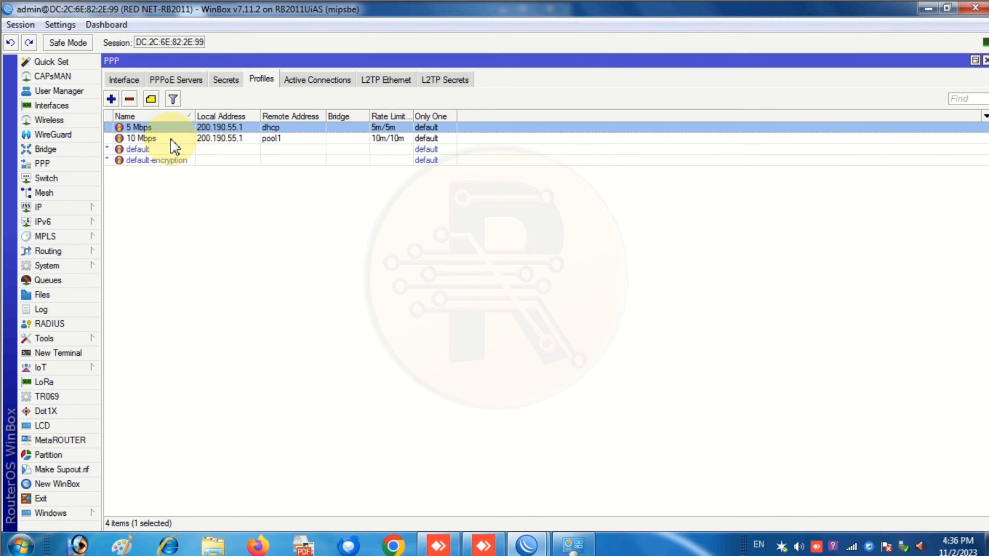
click(226, 80)
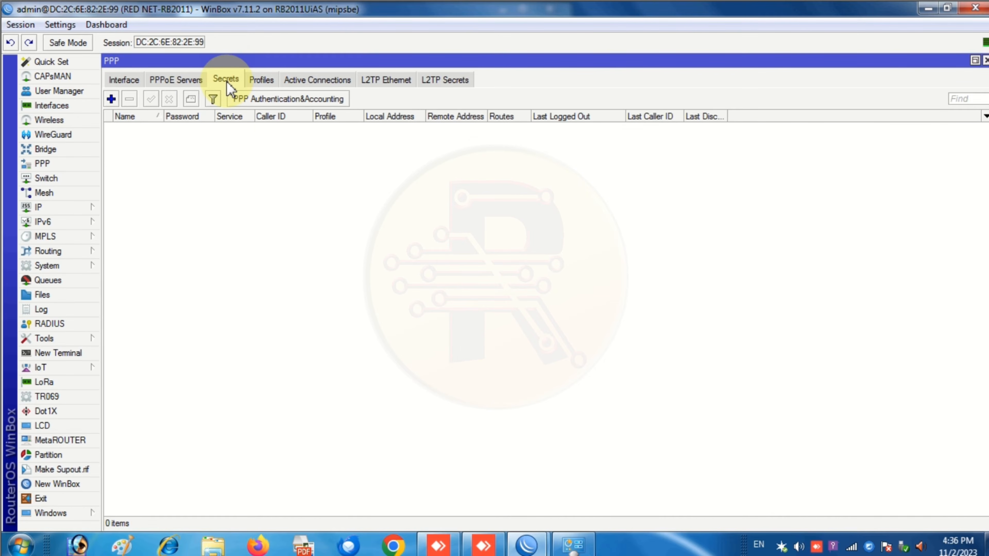
- Enable Use Circuit ID in NAS Port ID in PPP Authentication&Accounting
click(253, 102)
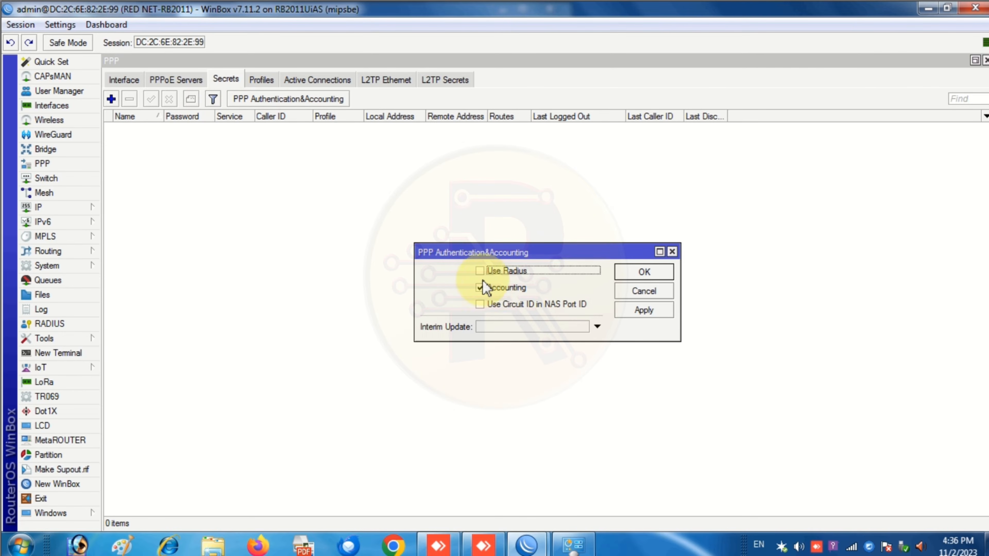
click(483, 307)
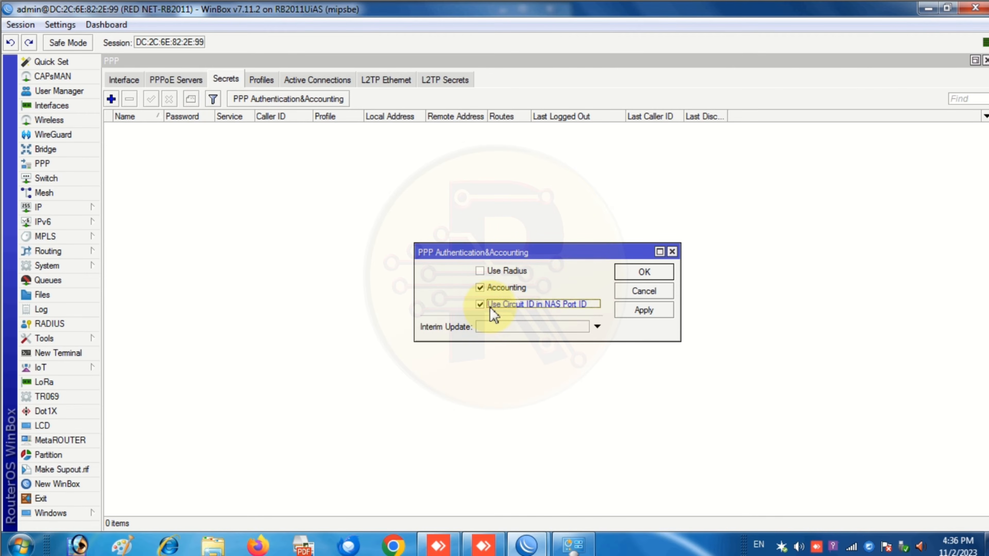
click(645, 312)
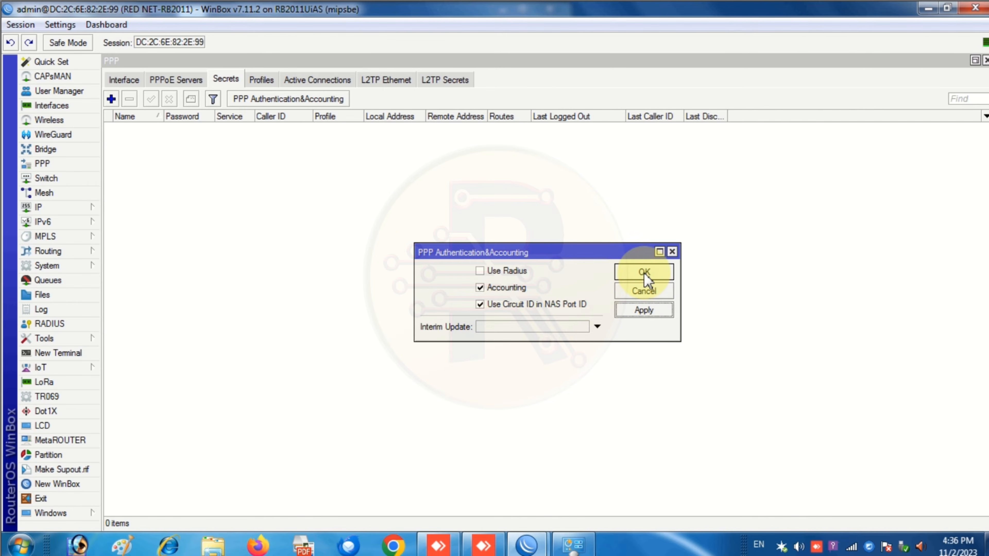
click(644, 273)
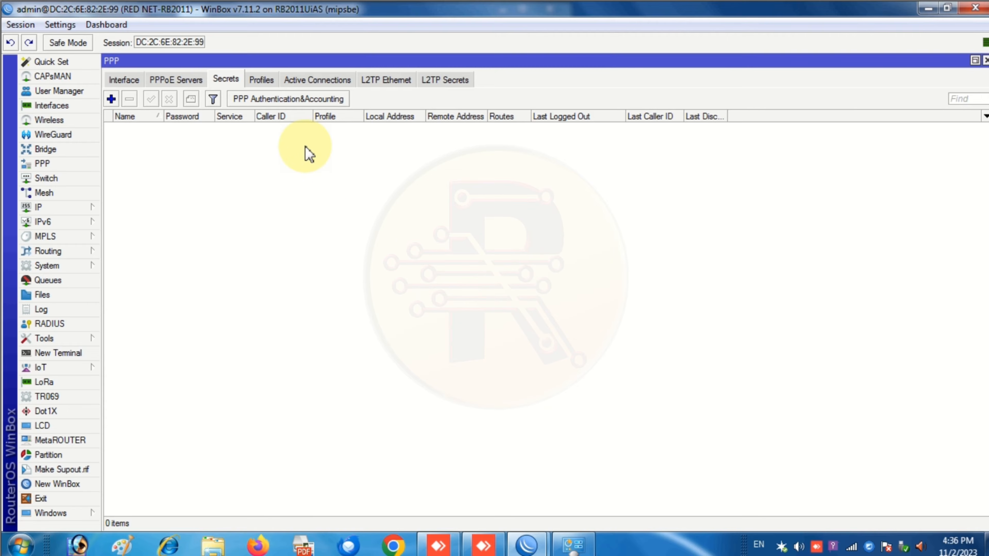
- Add a new secret with the user's name and password, limited to the pppoe service
click(111, 99)
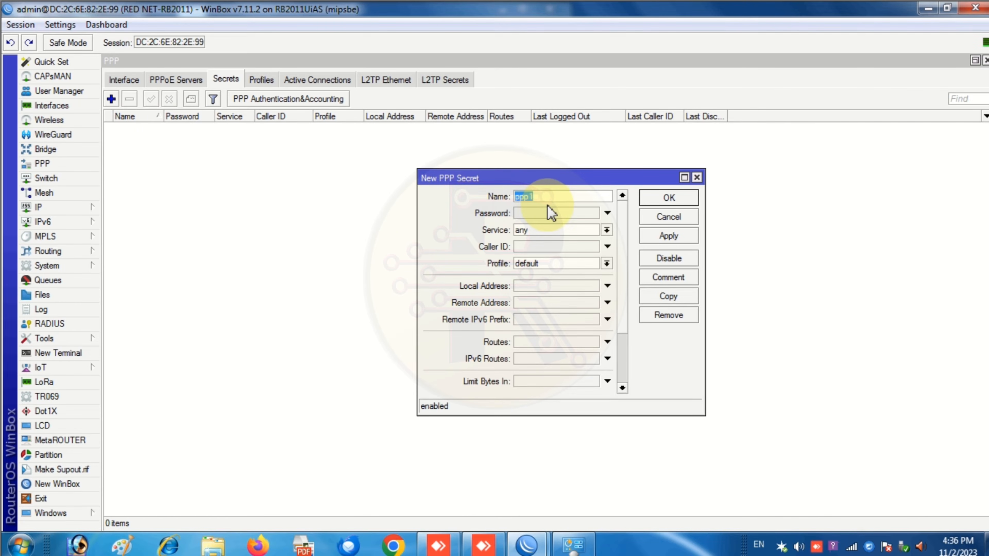
text(red)
click(551, 213)
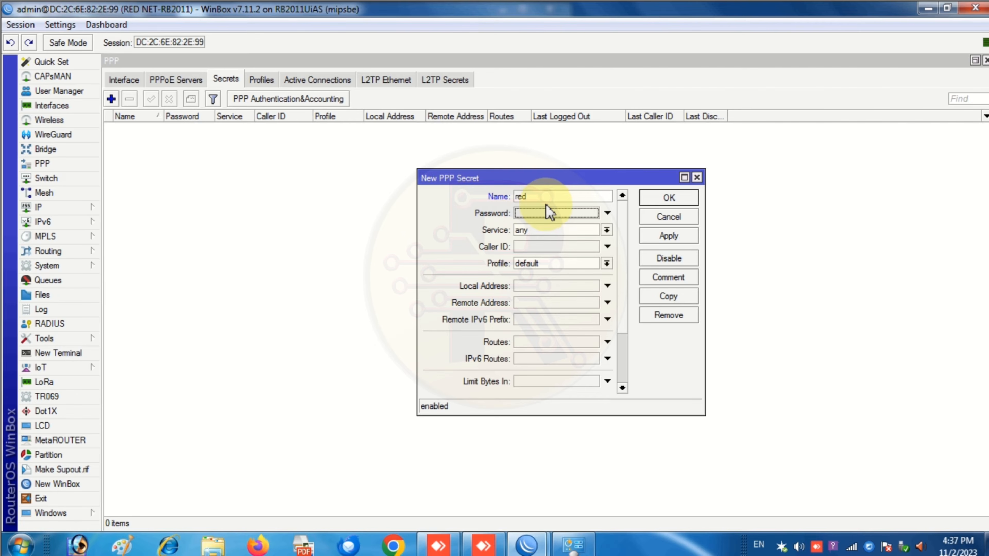
click(541, 211)
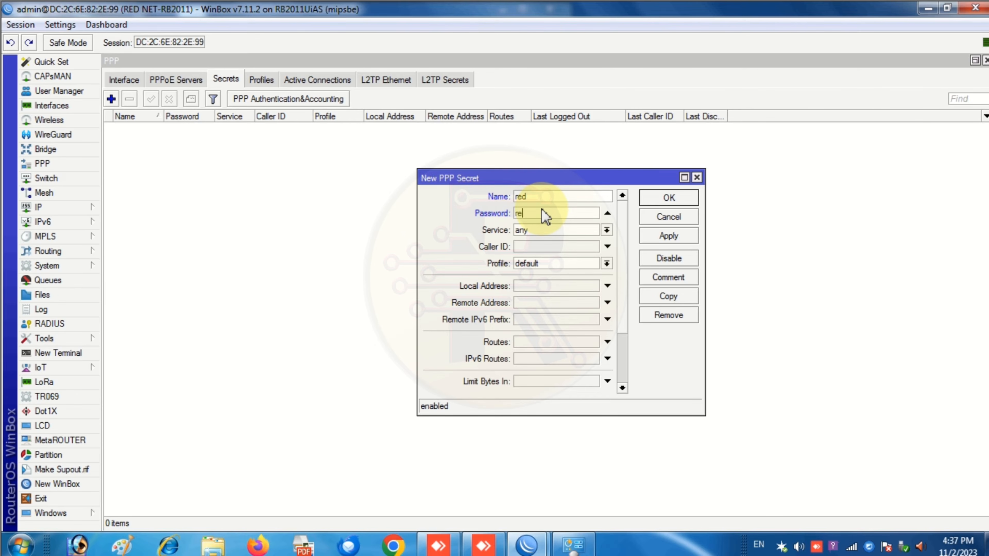
click(552, 233)
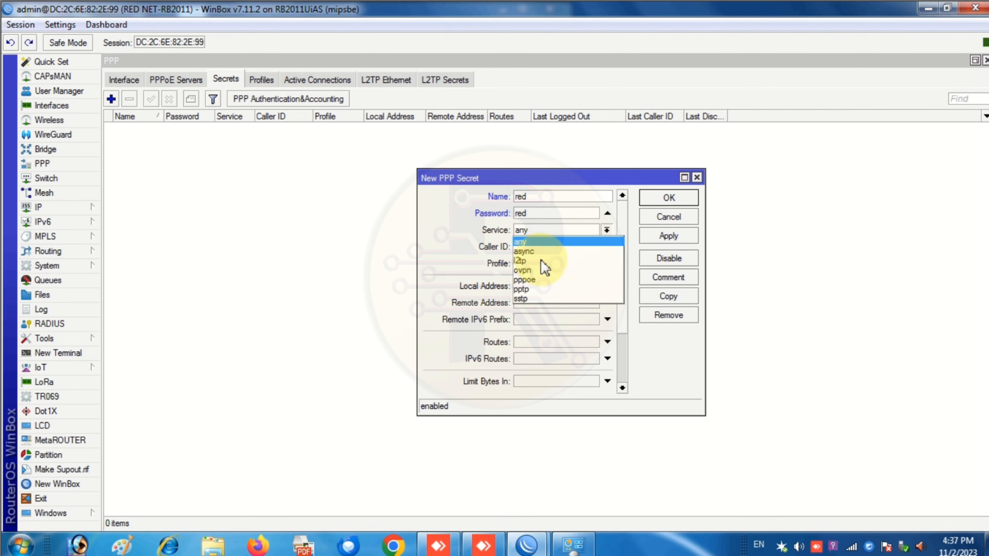
click(547, 280)
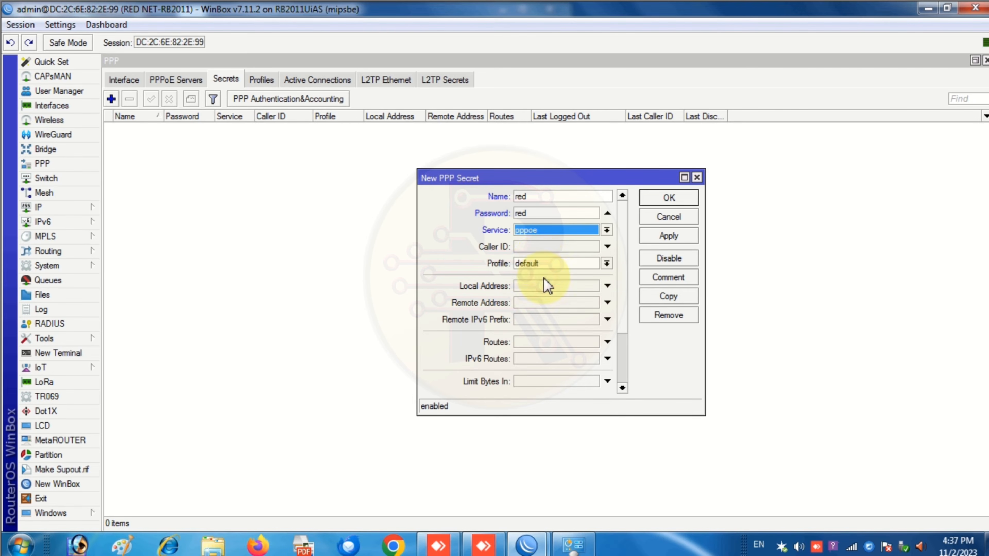
click(608, 247)
click(608, 247)
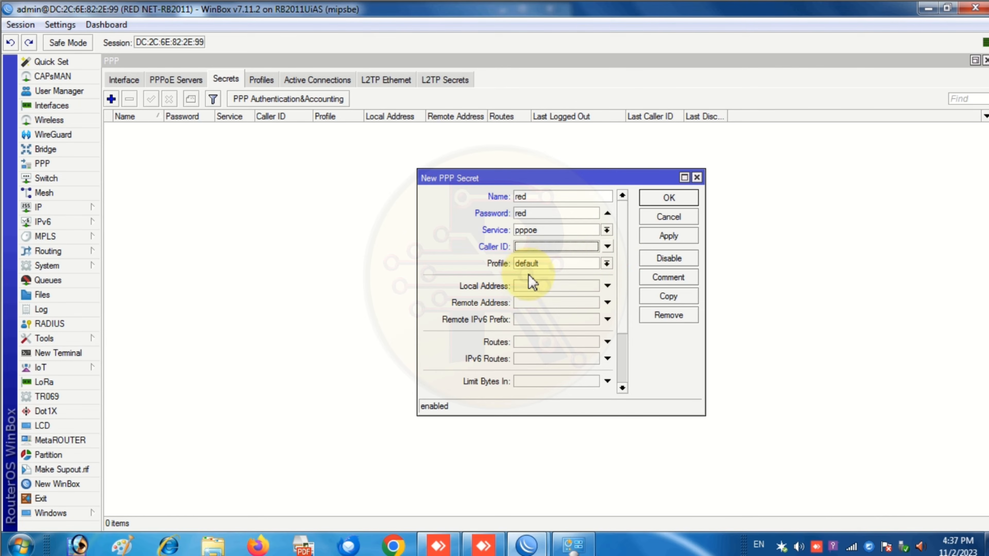
- Assign the 5 Mbps profile, add a demo-user comment, and save the secret
click(607, 263)
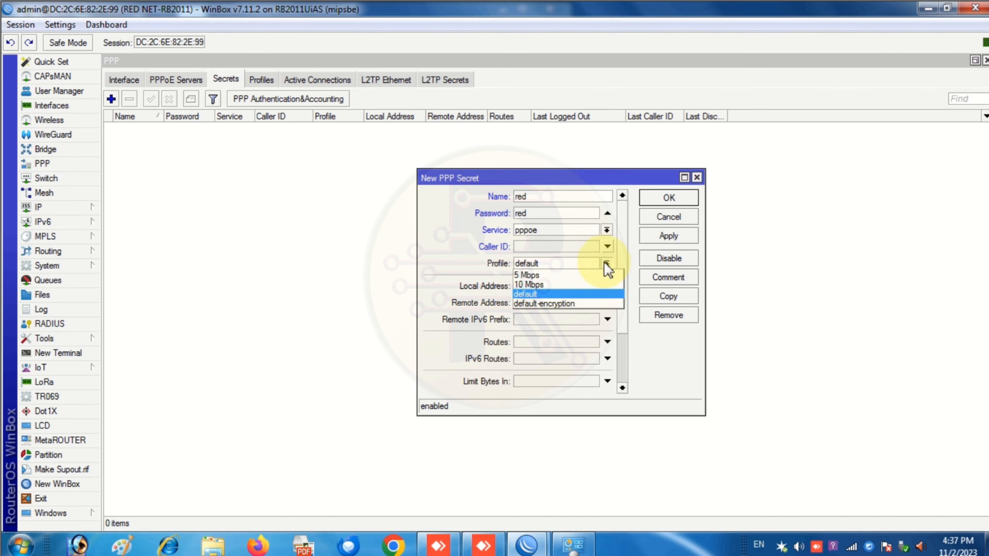
click(530, 275)
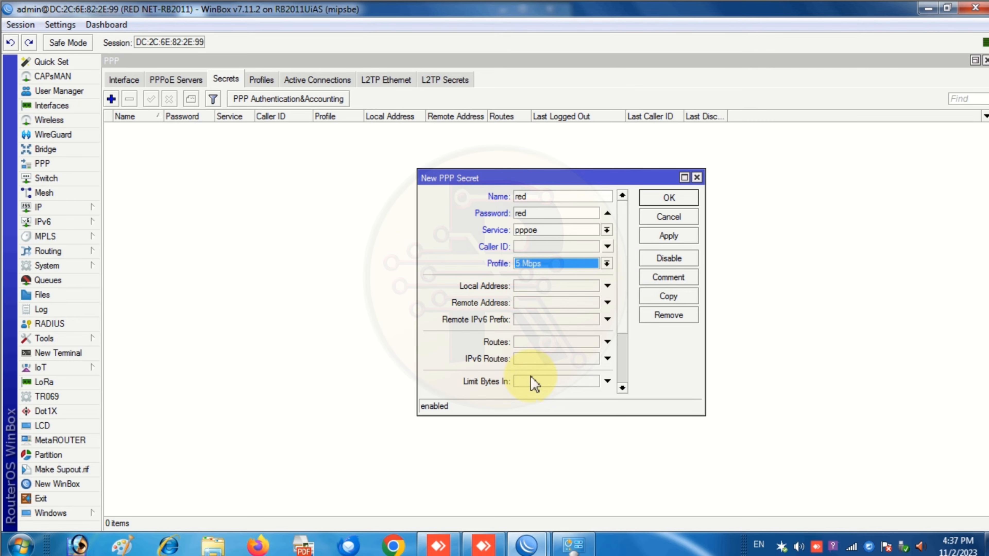
scroll(595, 373, down, 2)
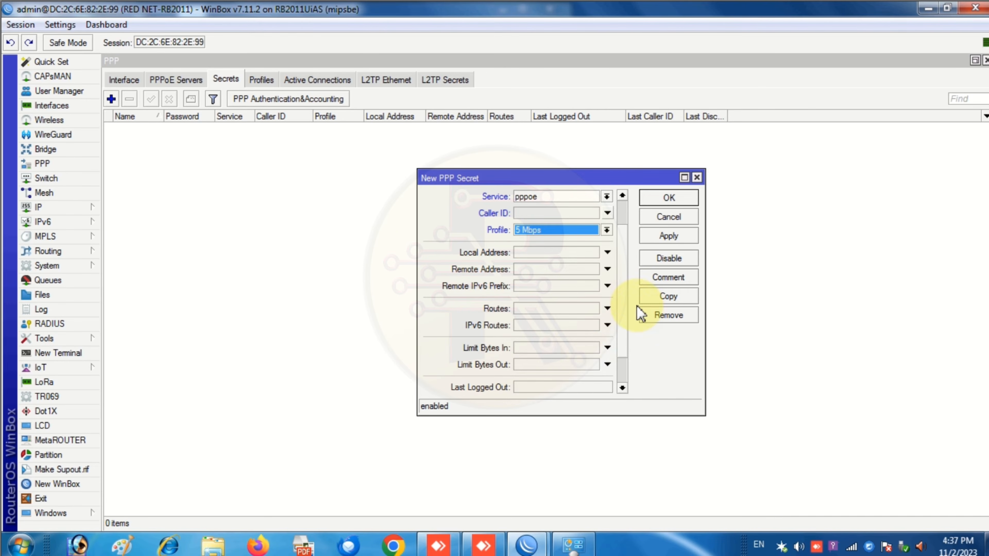
scroll(575, 356, up, 2)
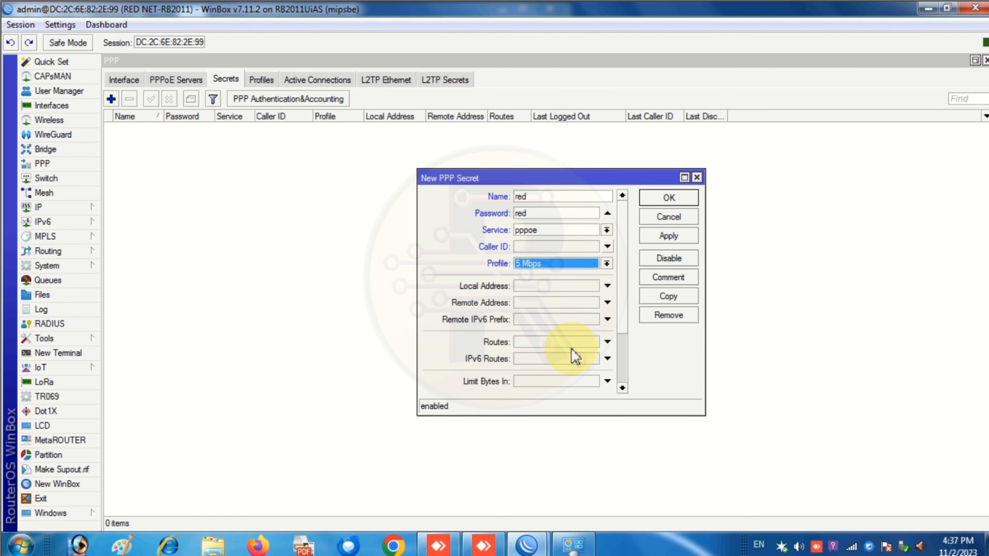
scroll(575, 358, down, 4)
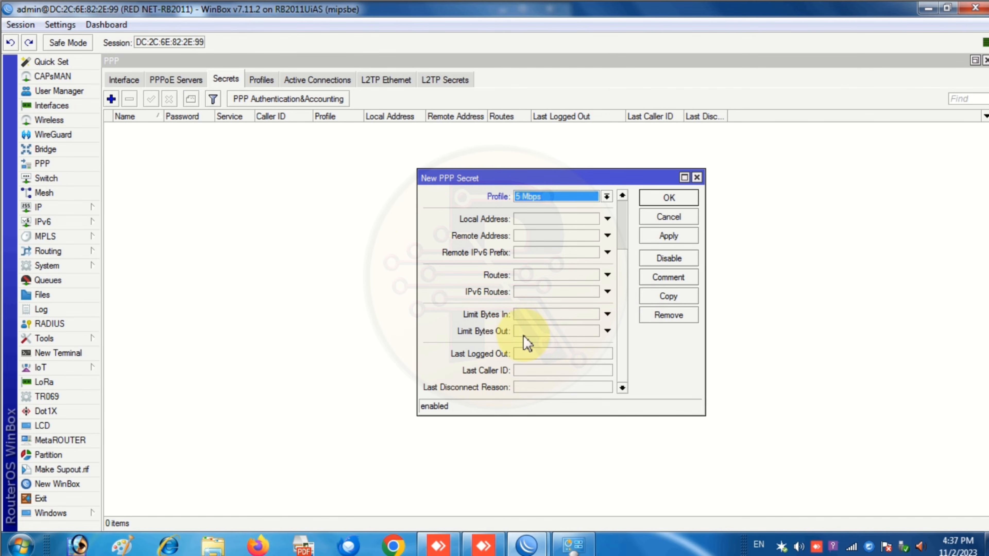
scroll(584, 336, up, 4)
click(664, 278)
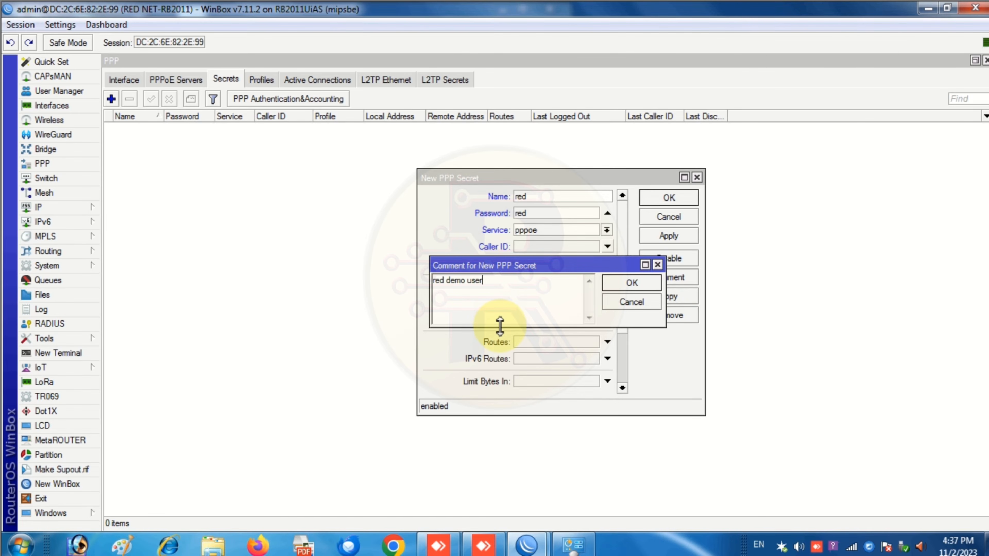
click(631, 284)
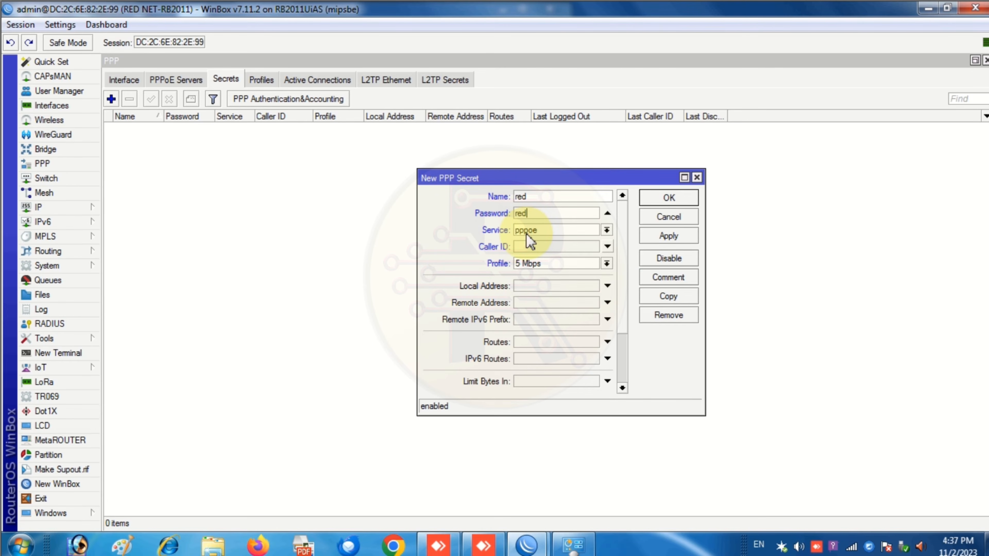
click(538, 265)
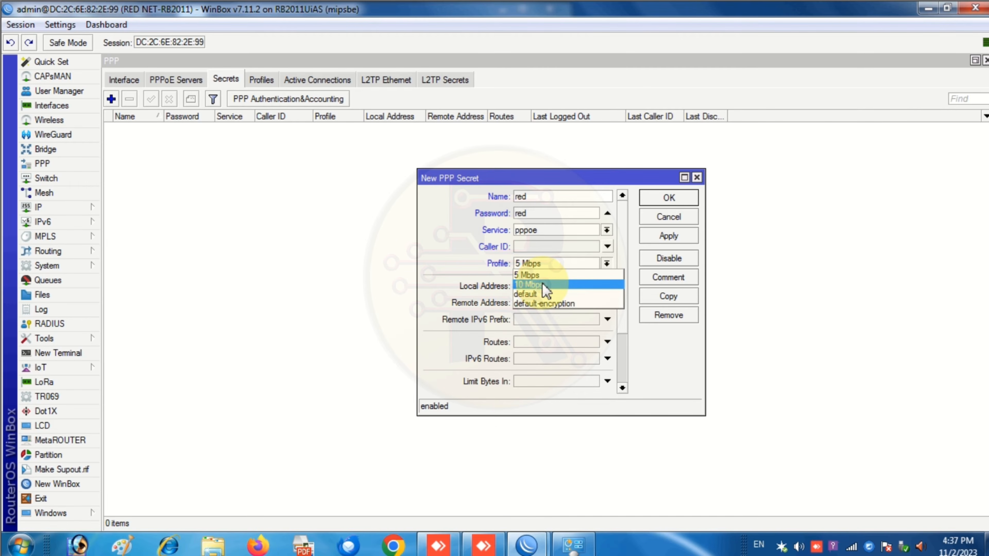
click(453, 257)
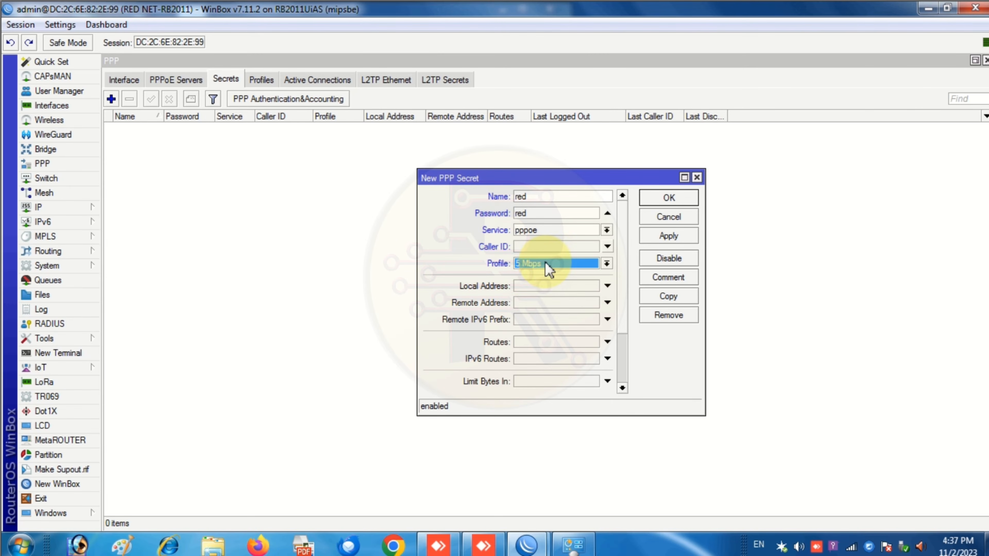
click(669, 198)
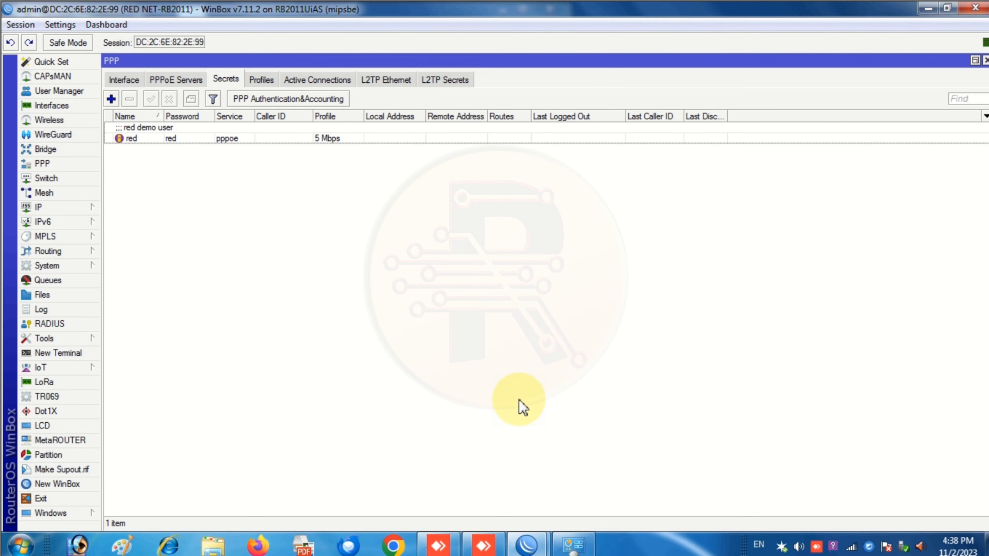
- From Network and Sharing Center, begin a new Connect to the Internet setup, proceeding anyway
click(572, 544)
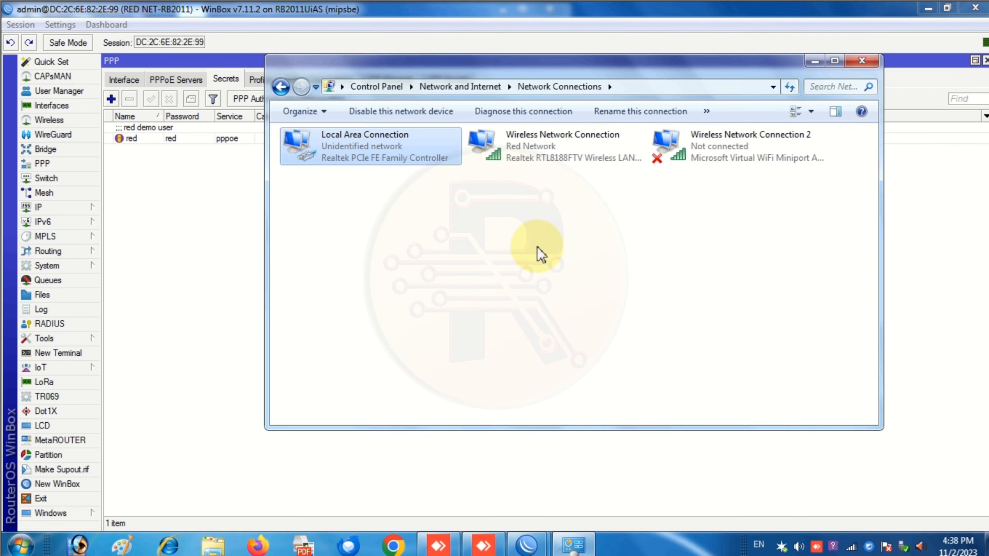
click(275, 90)
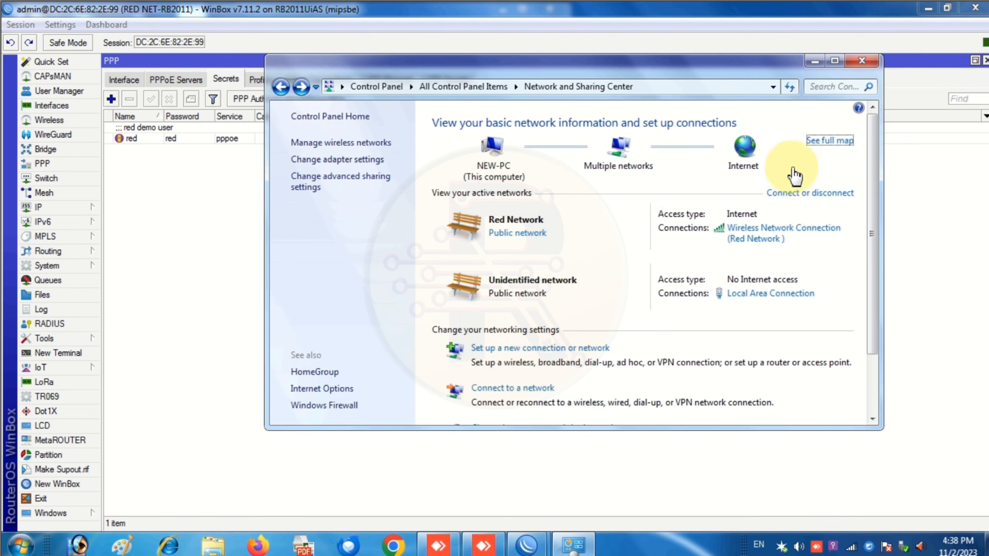
click(834, 60)
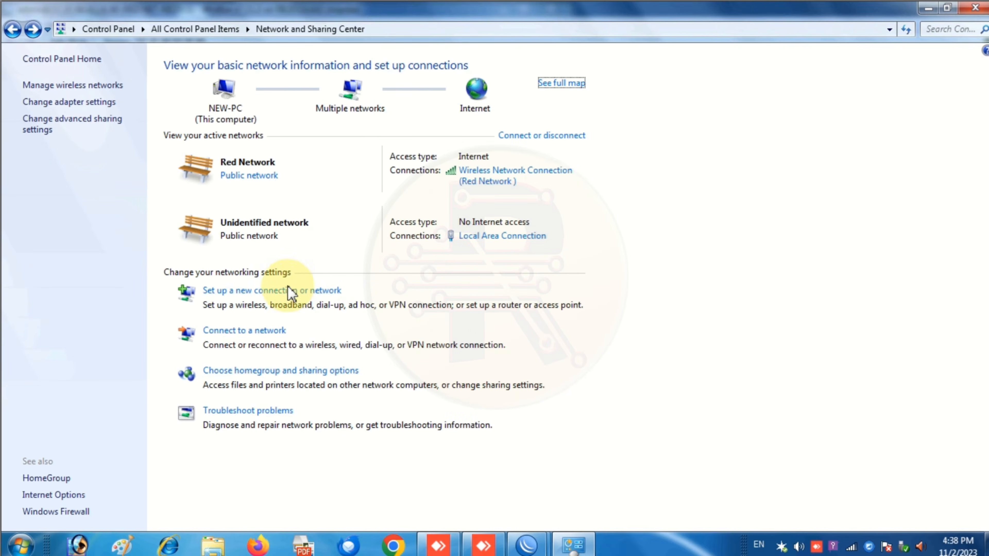
click(288, 292)
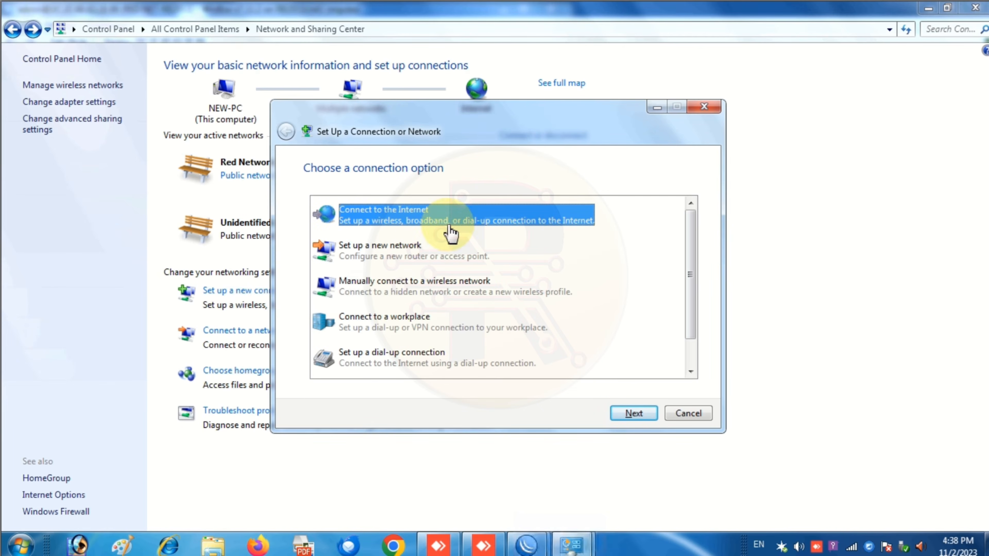
click(624, 412)
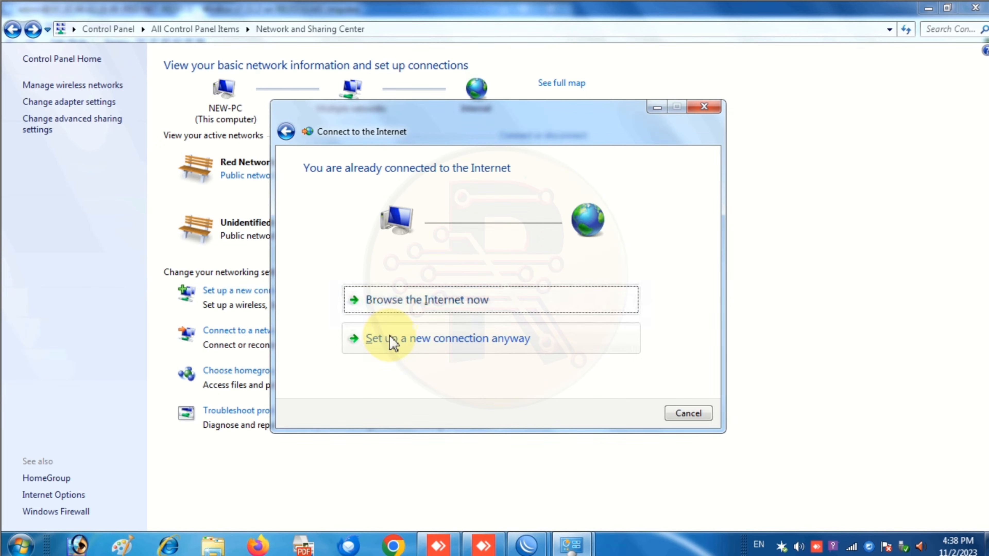
click(391, 347)
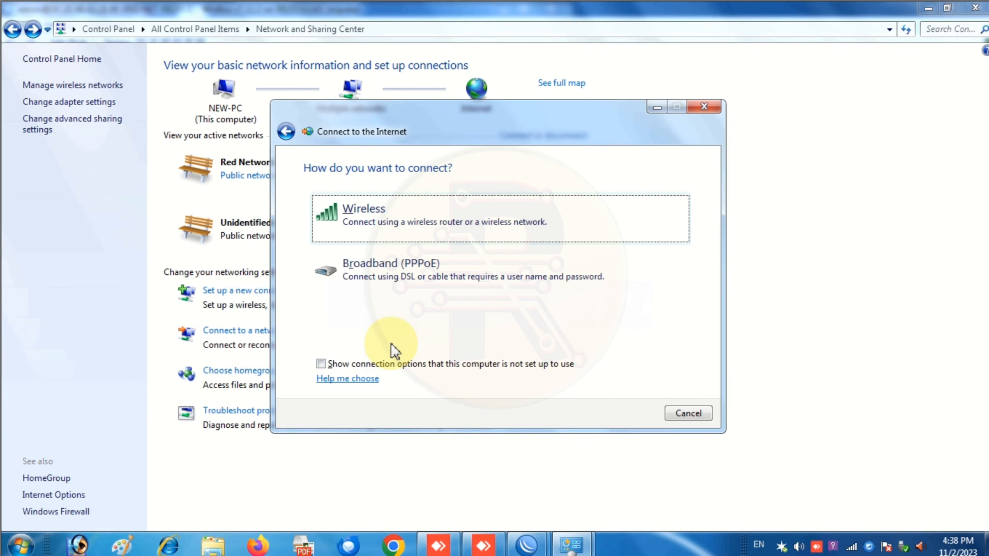
- Create a PPPoE broadband connection named 'Red Demo' with the user's credentials and connect it
click(372, 277)
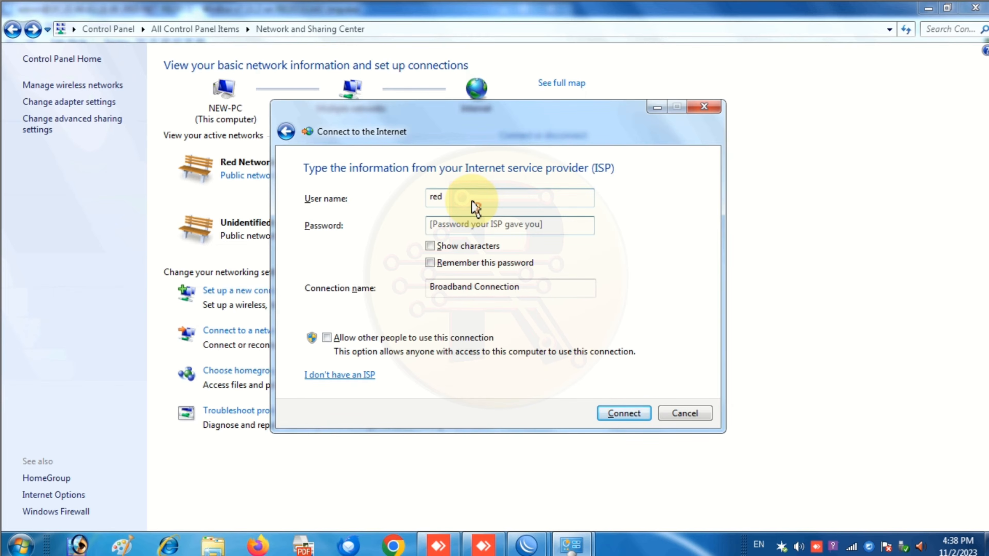
click(435, 249)
drag(529, 284, 397, 282)
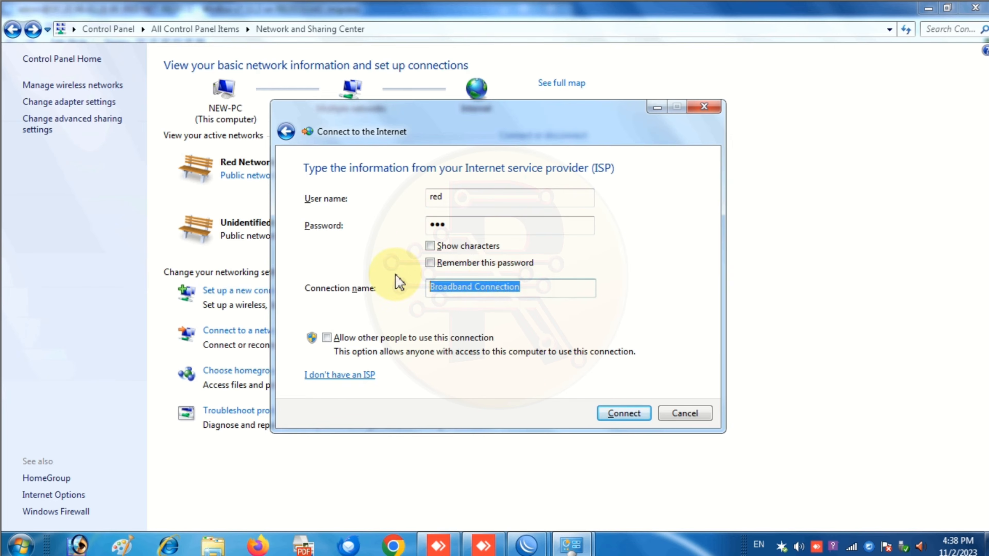
text(Red)
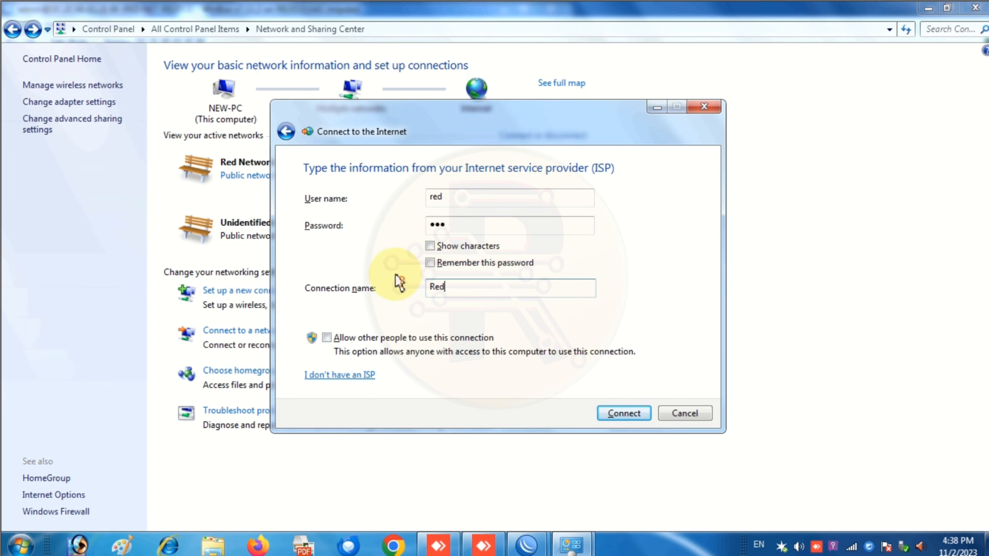
text( Demo)
click(327, 338)
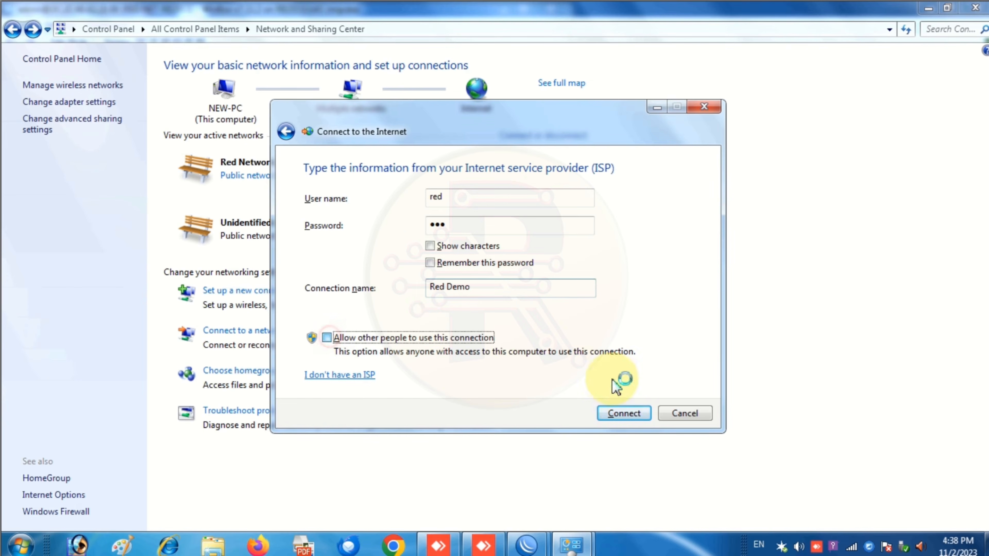
click(623, 413)
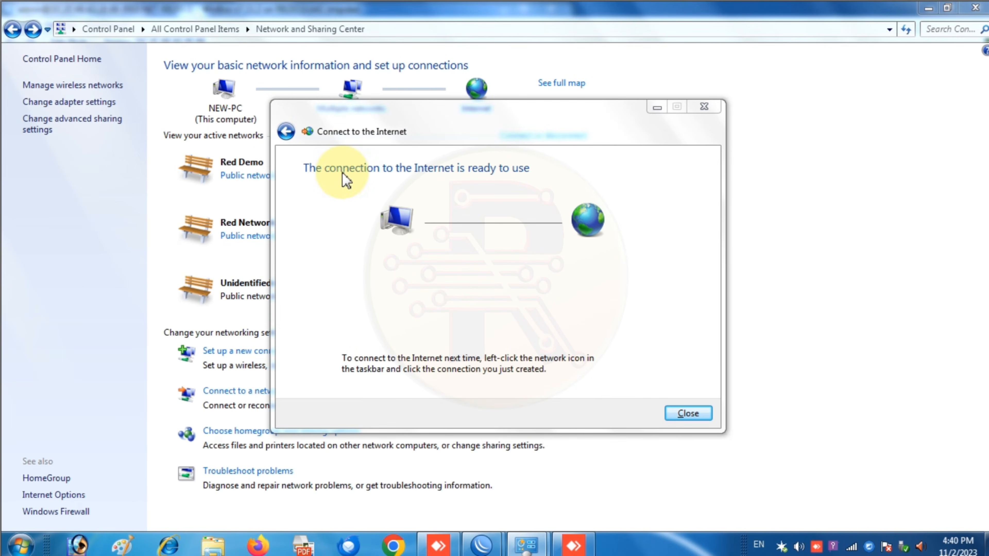
click(688, 412)
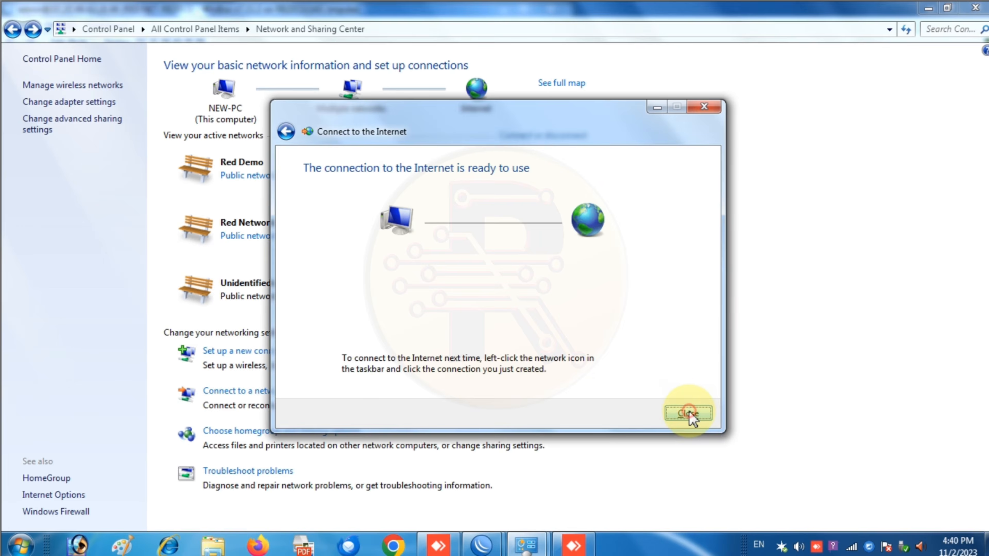
- Return to WinBox and confirm the red user appears under PPP Active Connections
click(928, 10)
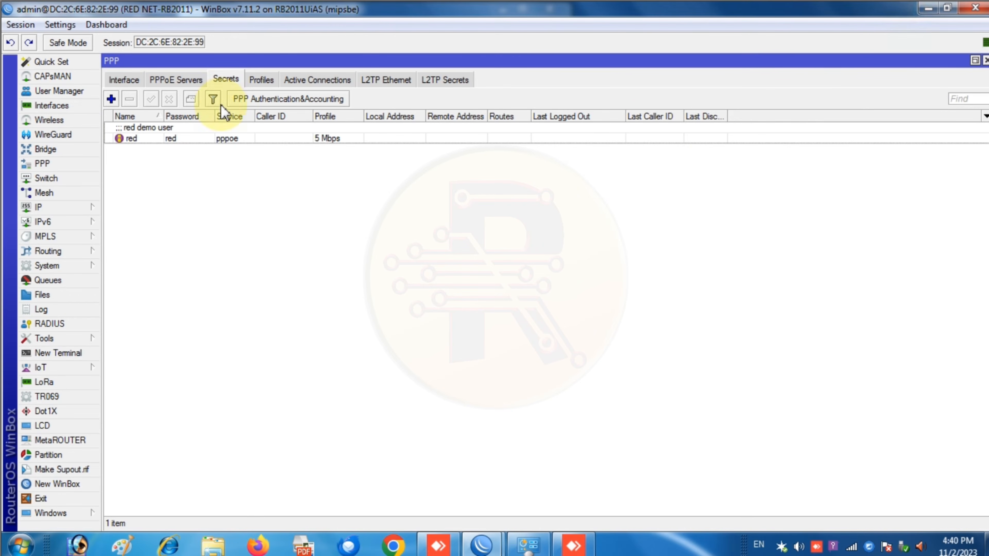
click(975, 60)
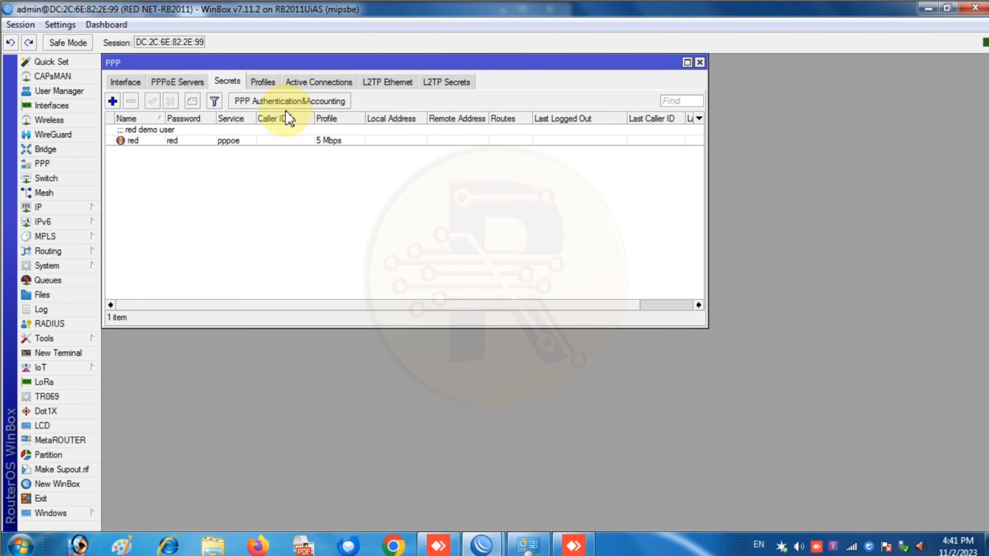
click(329, 83)
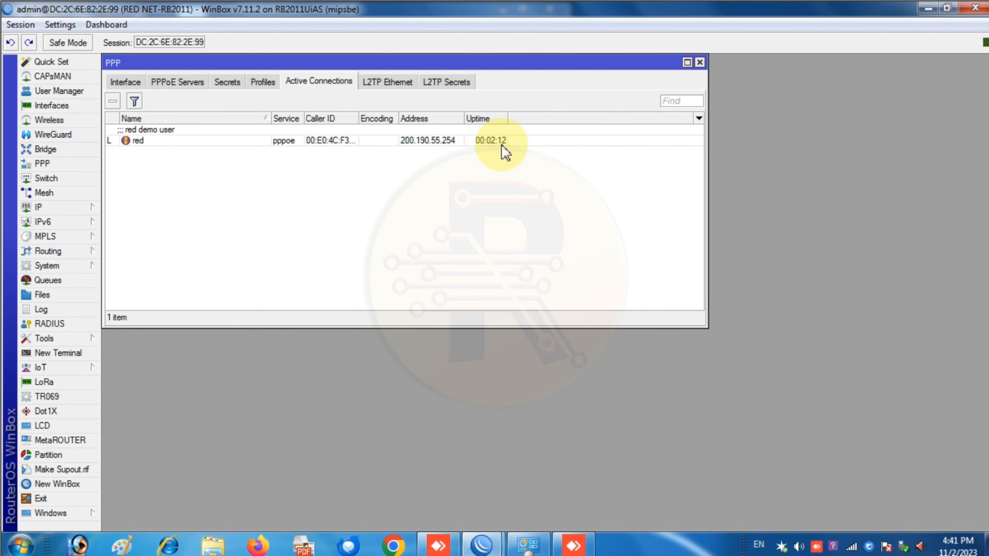
- Open the pppoe-red interface's live traffic rates from the PPP Interface list
click(125, 82)
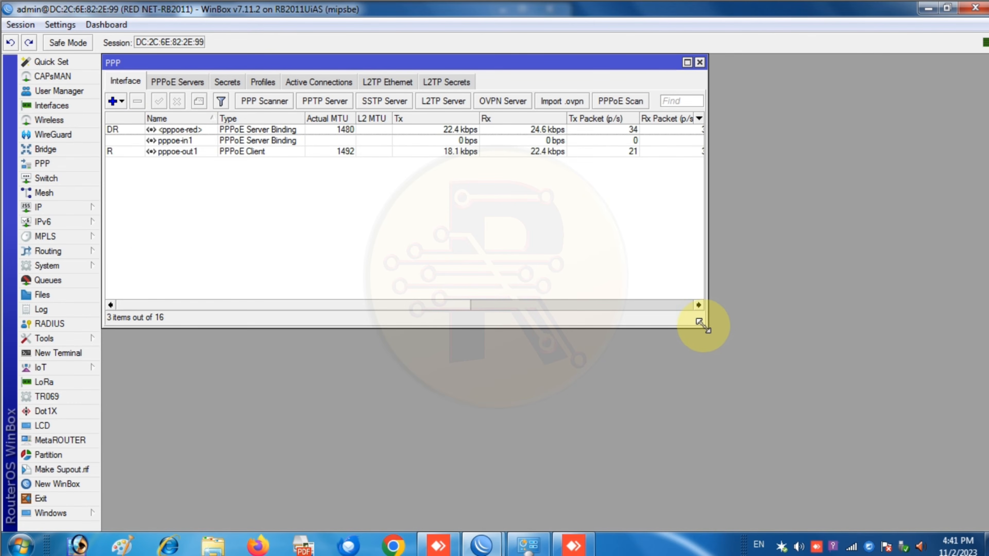
drag(704, 327, 803, 414)
click(244, 130)
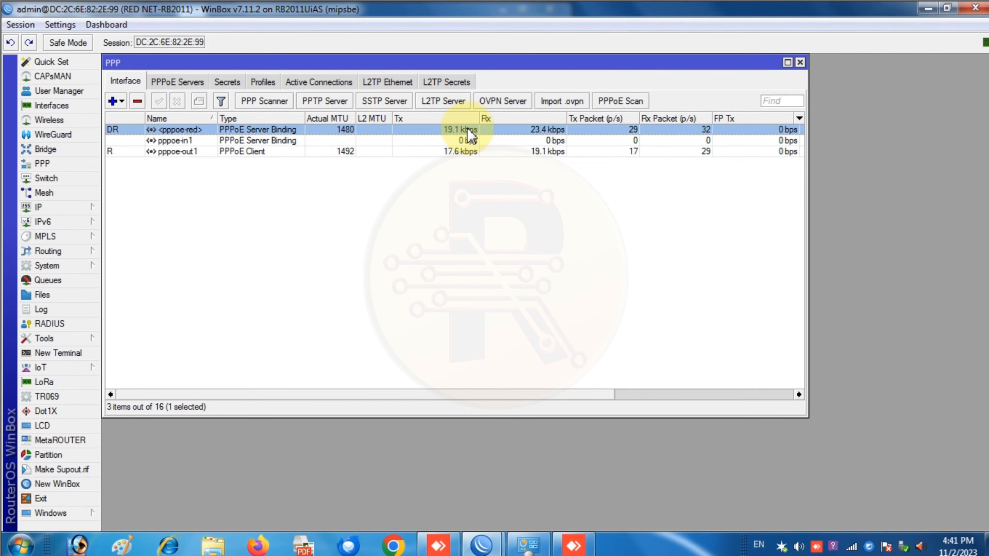
double_click(418, 132)
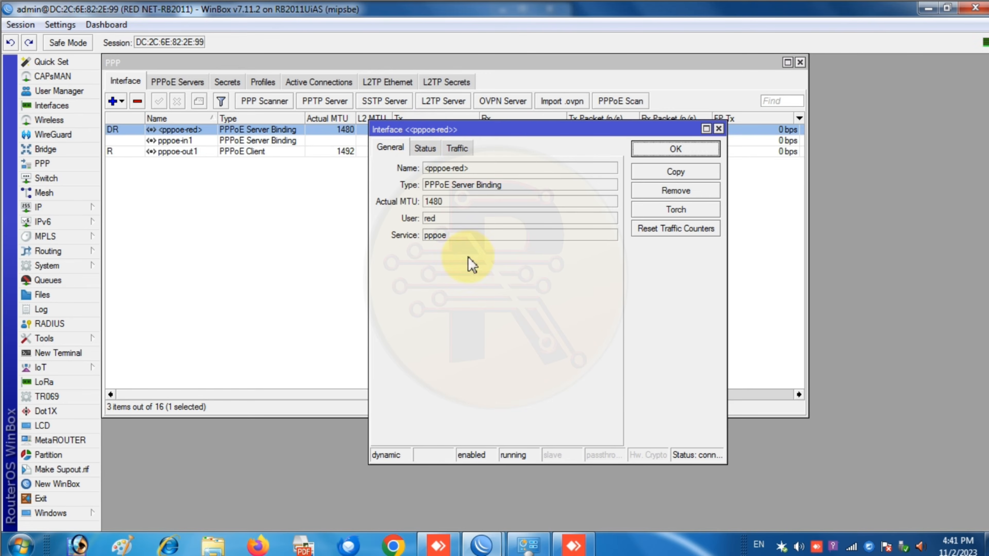
click(469, 152)
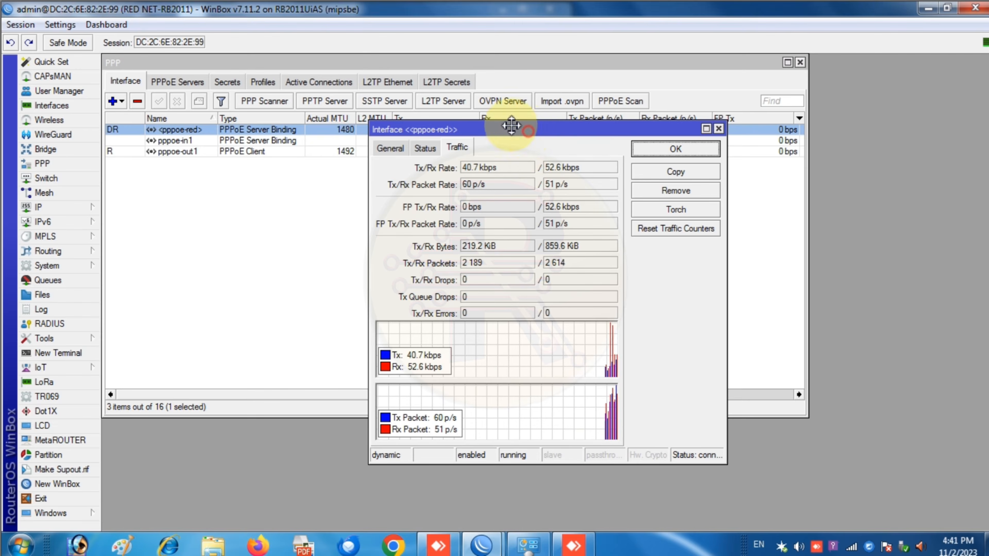
drag(519, 129, 359, 85)
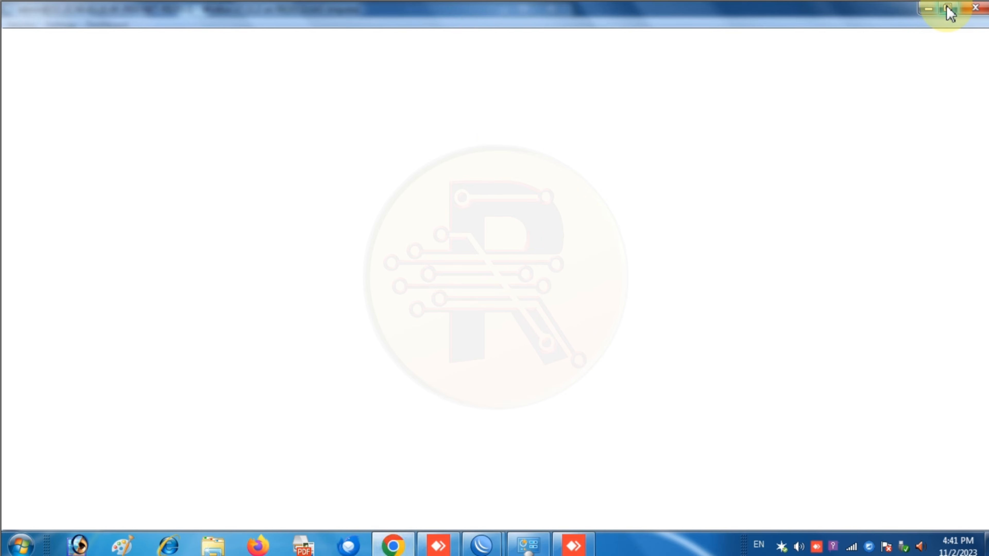
- Resize Chrome beside WinBox, search 'speed test' and start Google's internet speed test
click(947, 9)
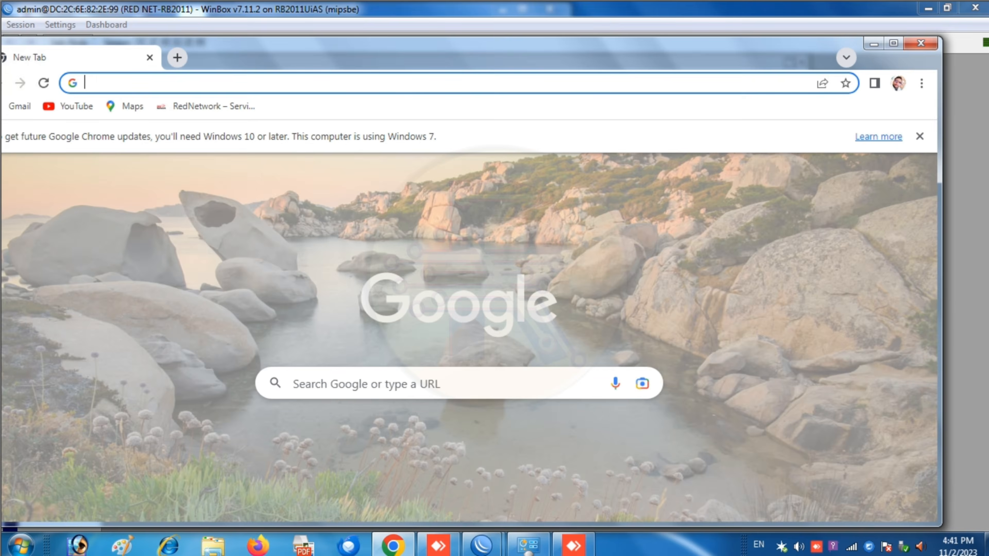
drag(937, 524, 572, 488)
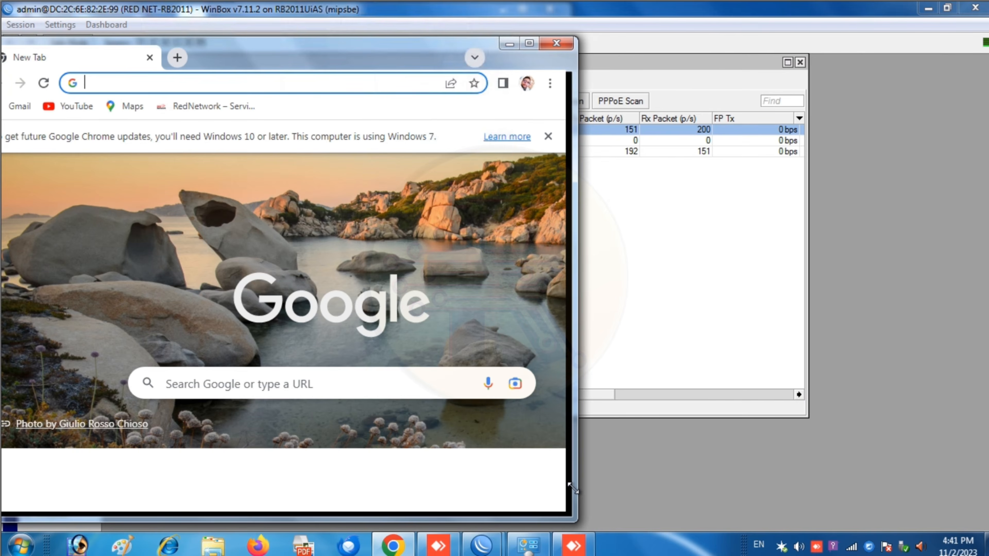
click(227, 81)
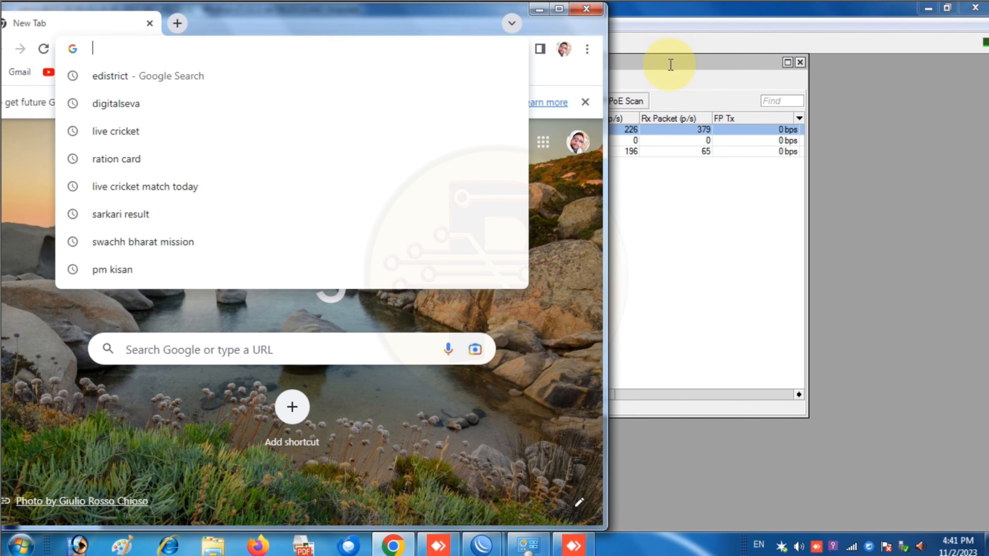
drag(254, 17, 730, 99)
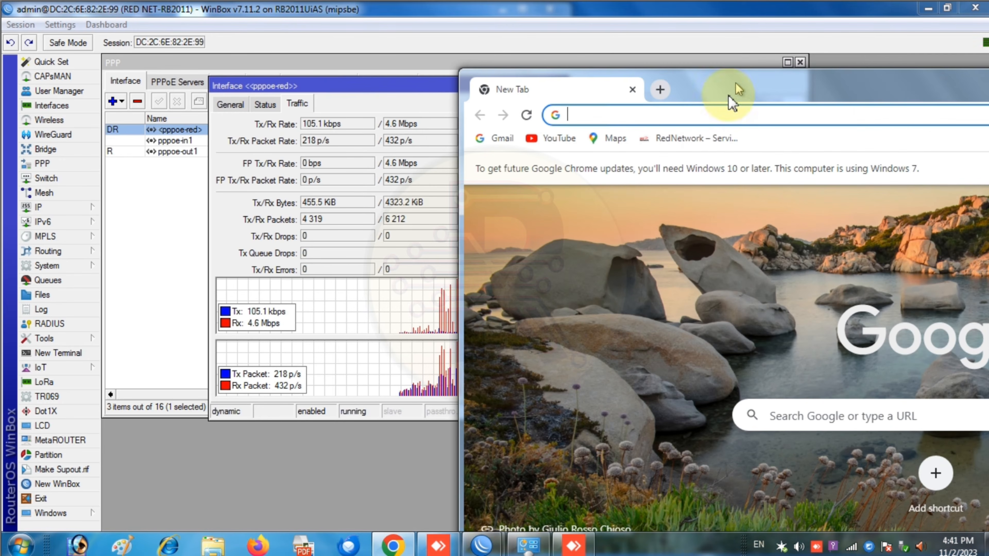
click(692, 107)
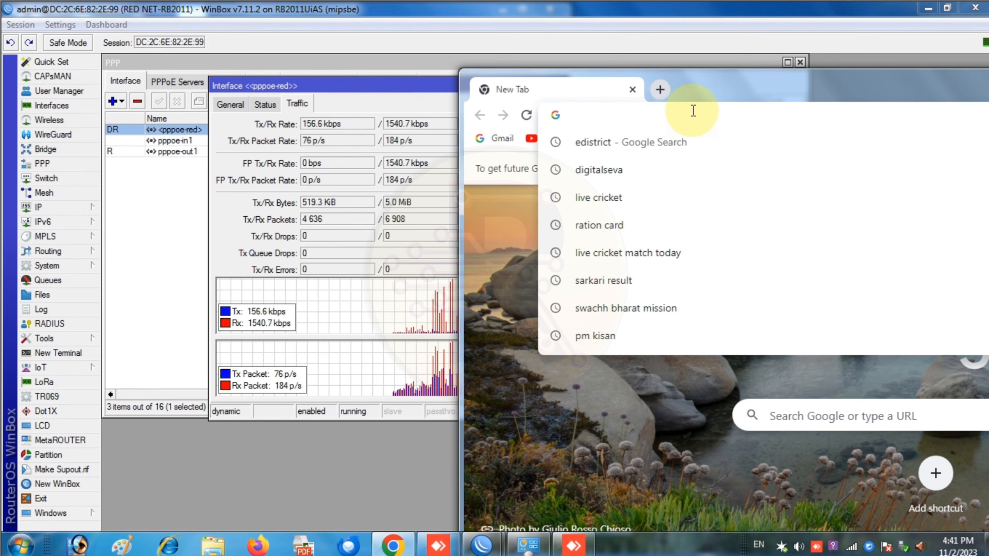
text(spee)
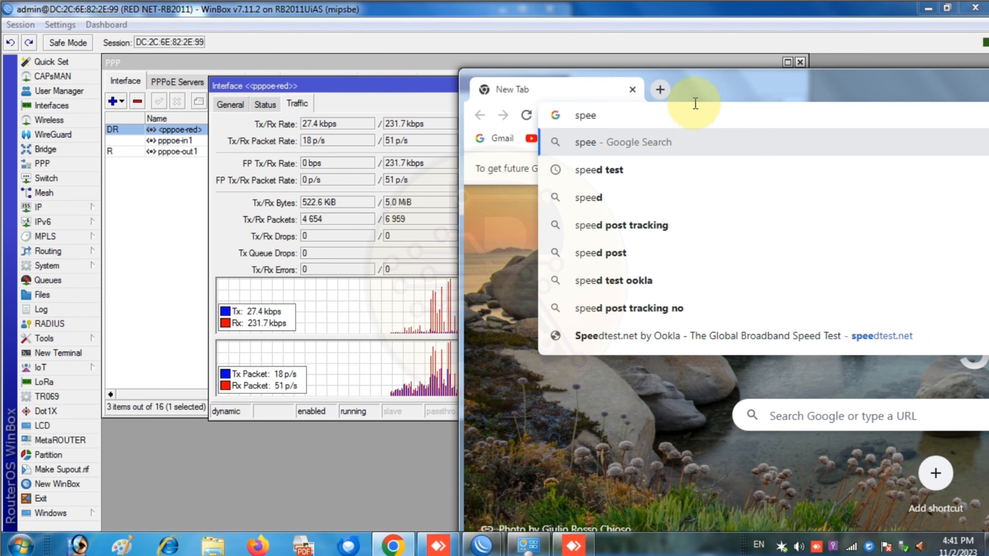
click(578, 170)
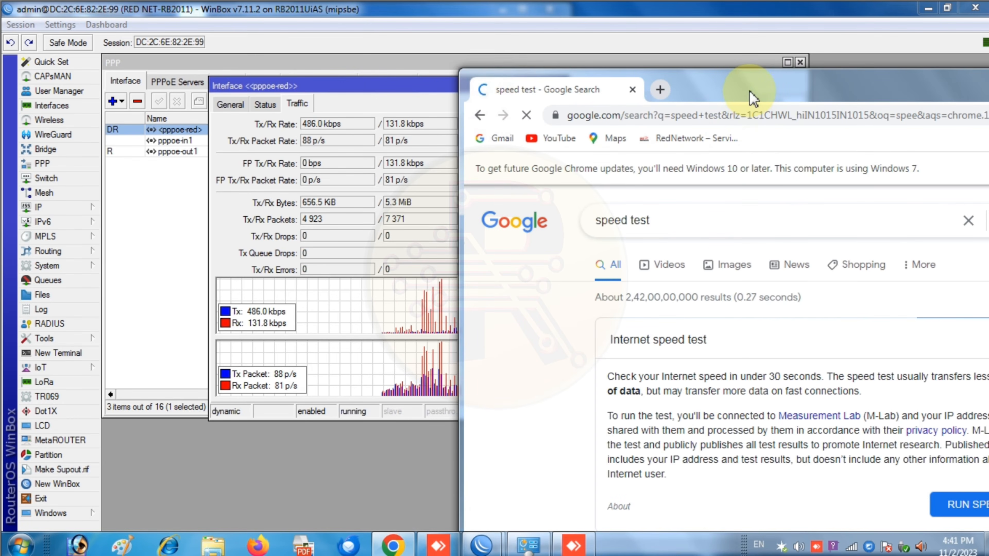
click(957, 504)
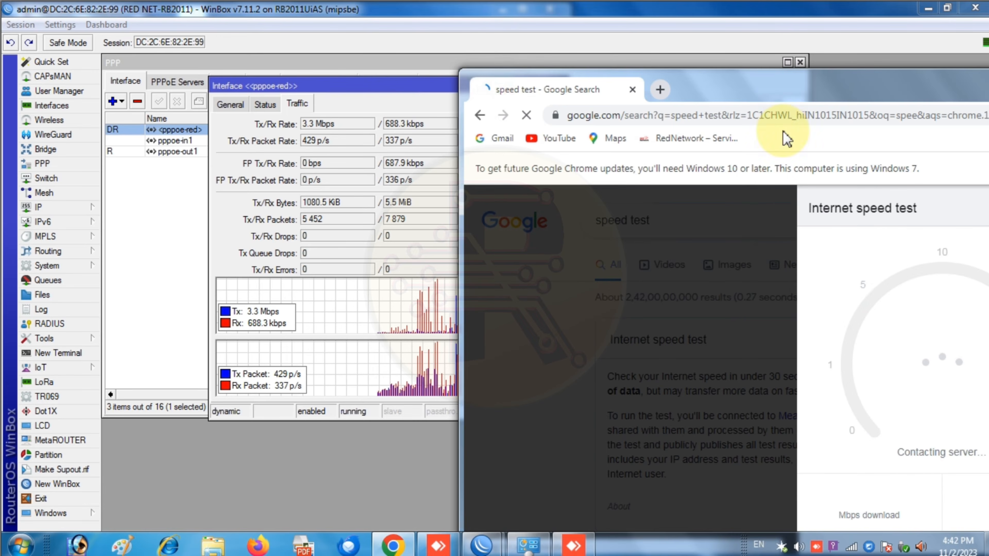
- Compare the ~4.78 Mbps result with pppoe-red's WinBox traffic, then close the interface properties
drag(772, 88, 646, 64)
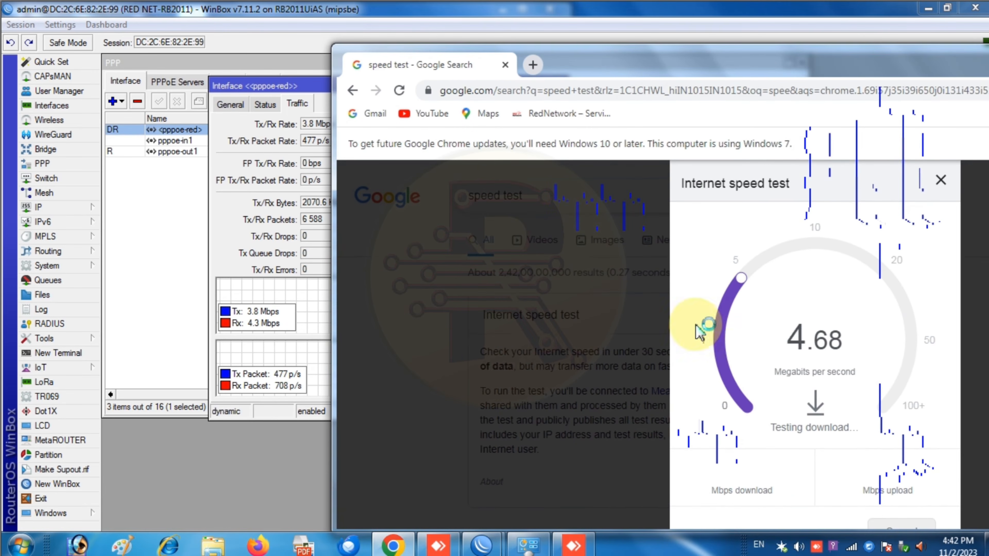
click(281, 86)
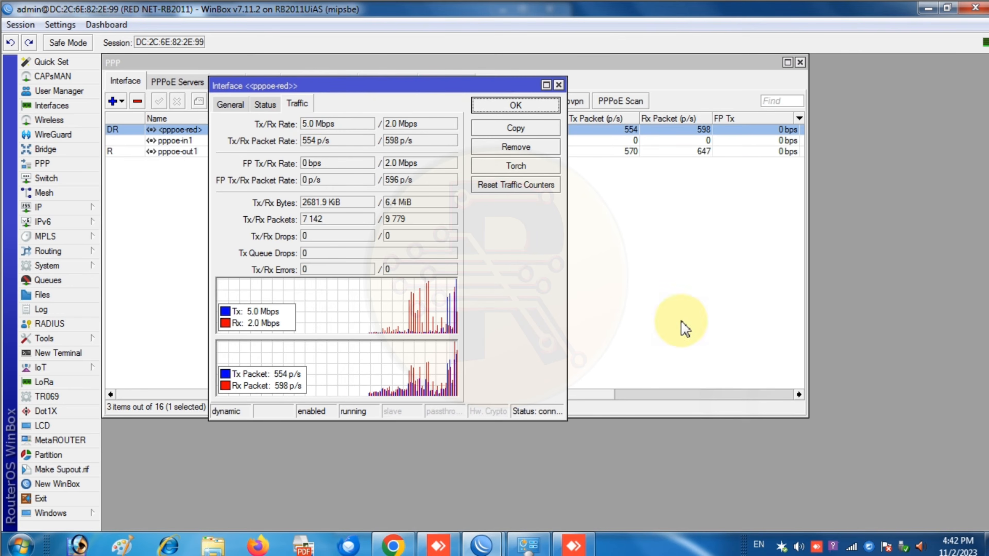
click(393, 546)
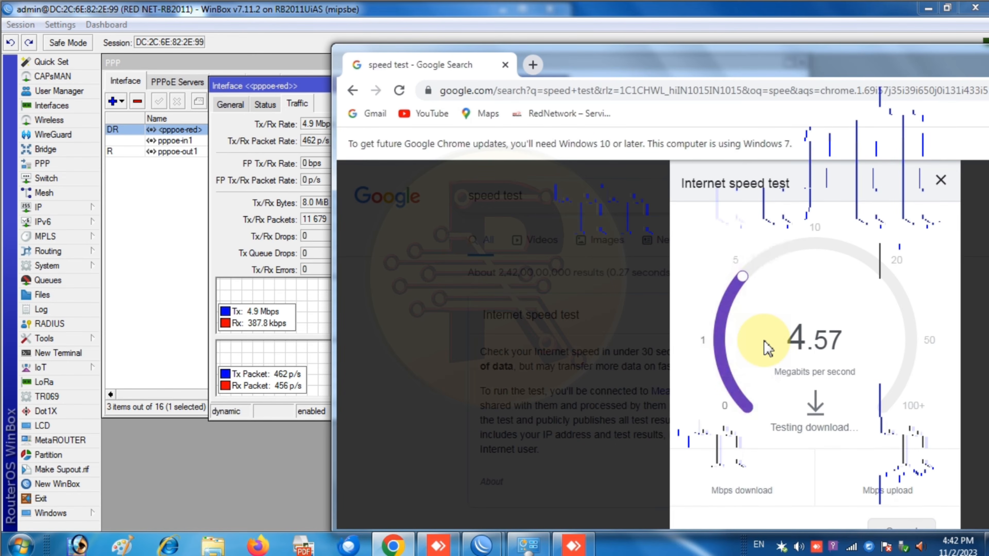
click(253, 85)
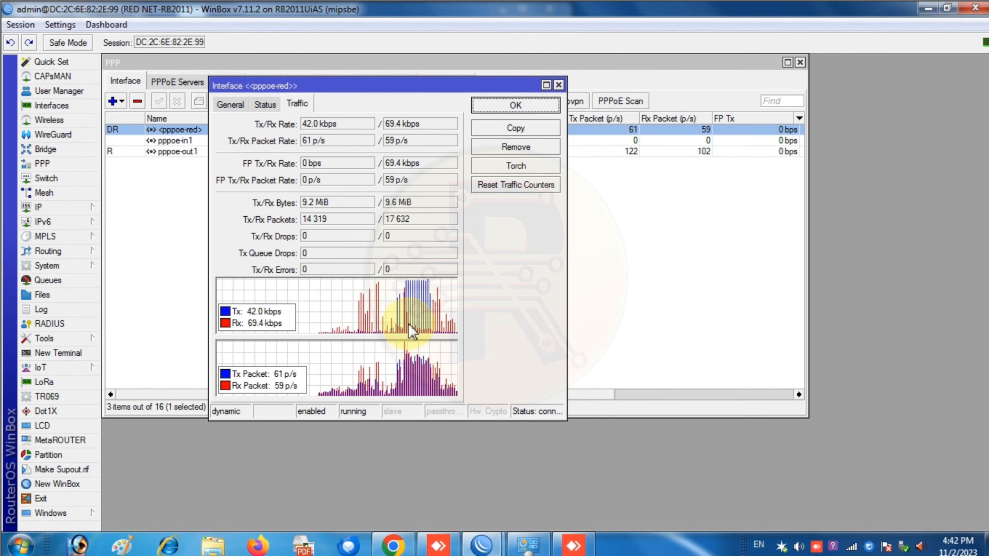
click(230, 103)
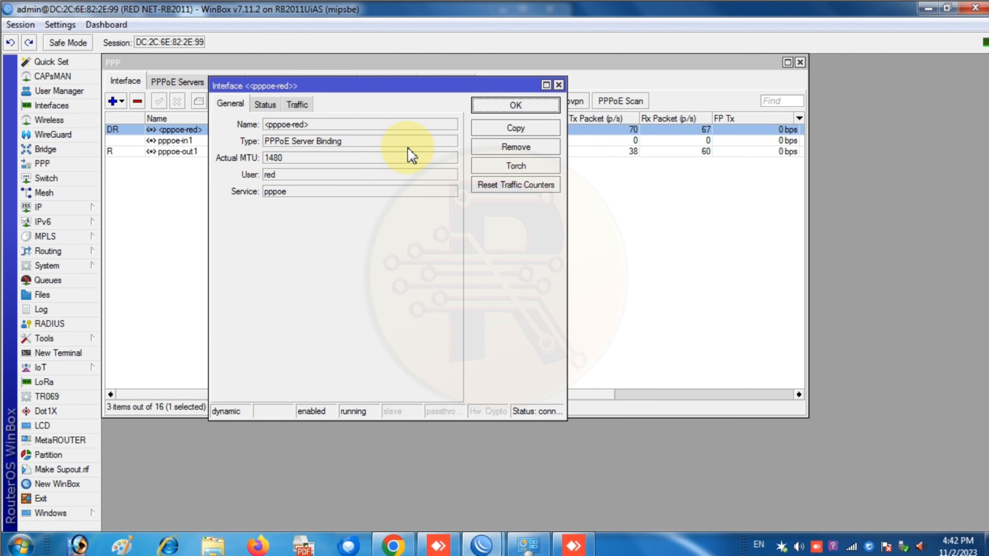
click(558, 85)
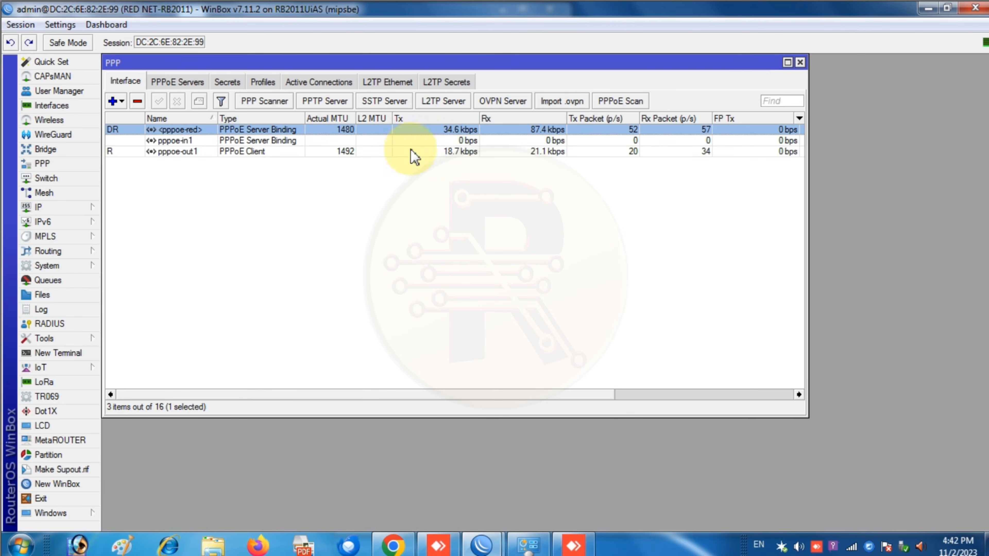
- Rerun the speed test (4.06 Mbps download), then bring up WinBox's PPP Secrets list
click(392, 545)
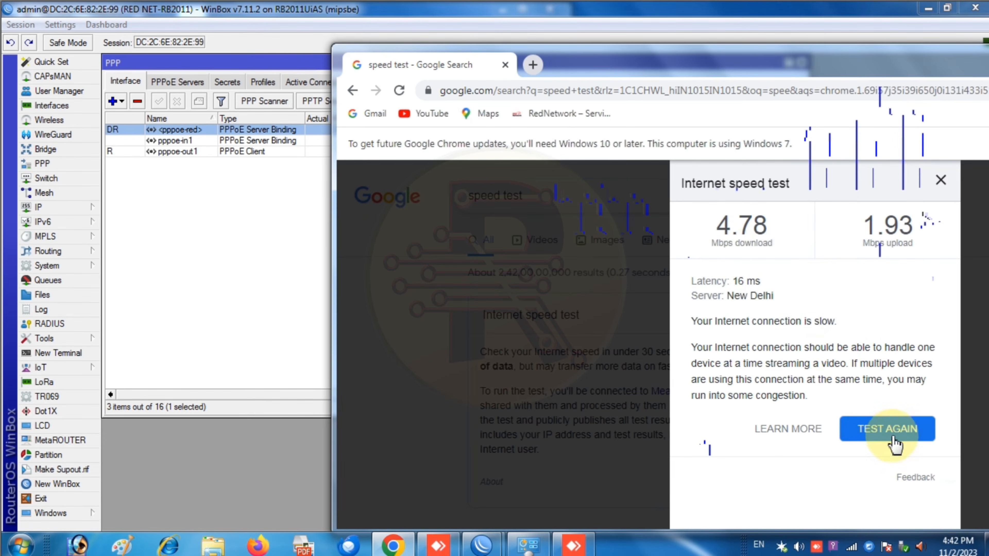
click(872, 427)
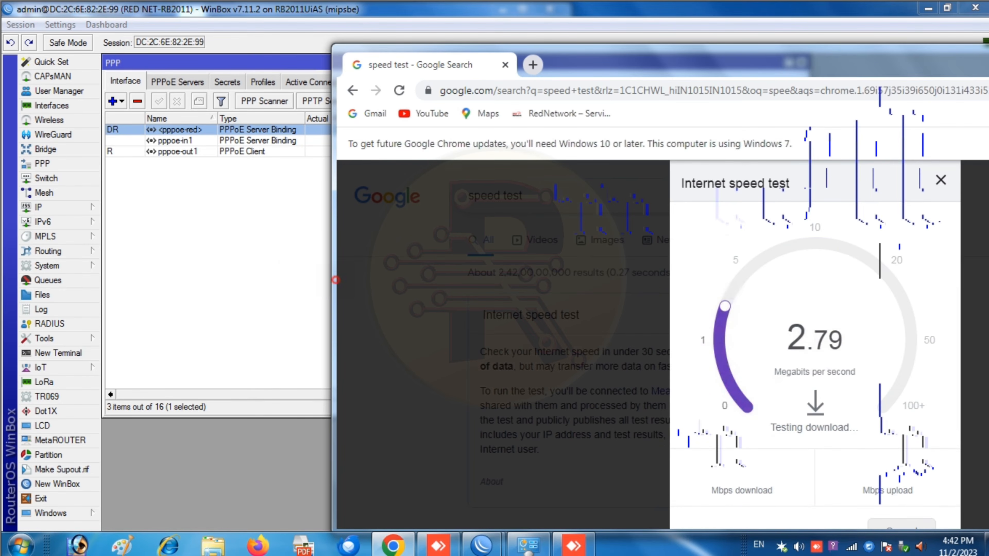
drag(333, 291, 500, 294)
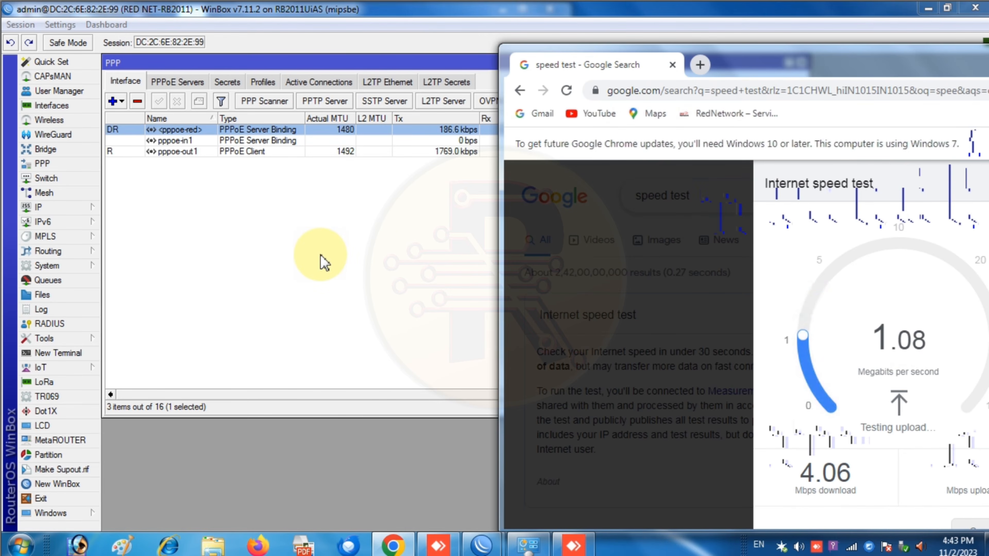
click(298, 237)
click(226, 83)
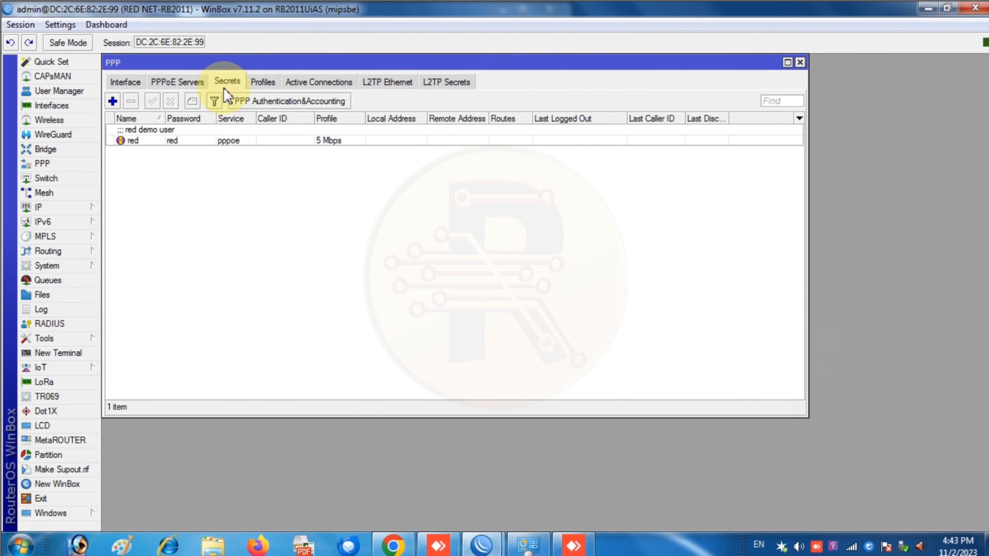
- Change the red secret's profile from 5 Mbps to 10 Mbps and save it
double_click(145, 141)
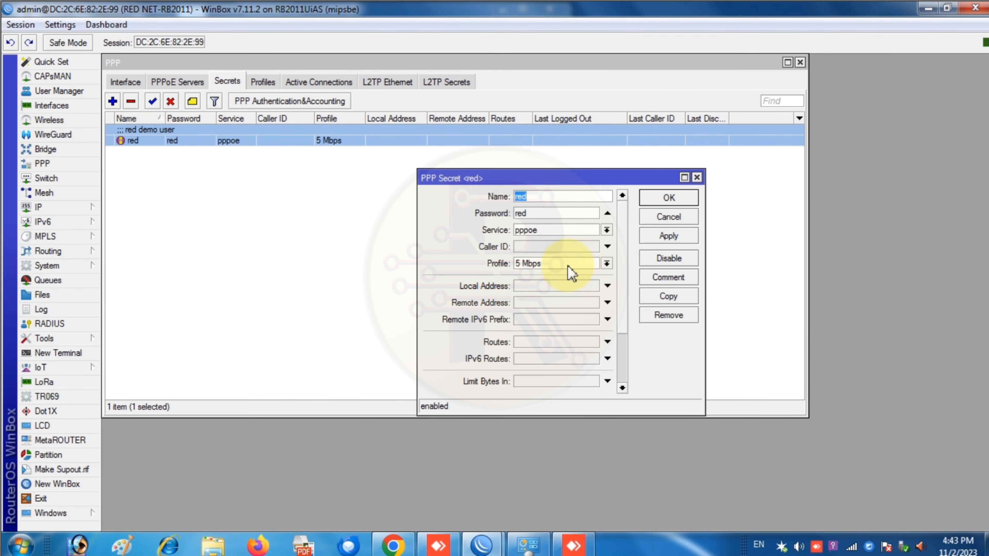
click(606, 264)
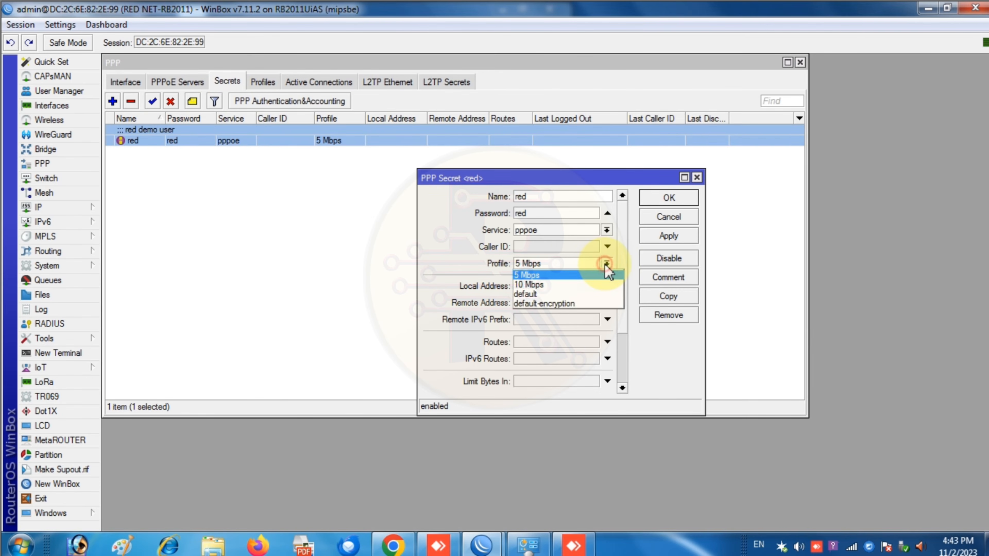
click(575, 287)
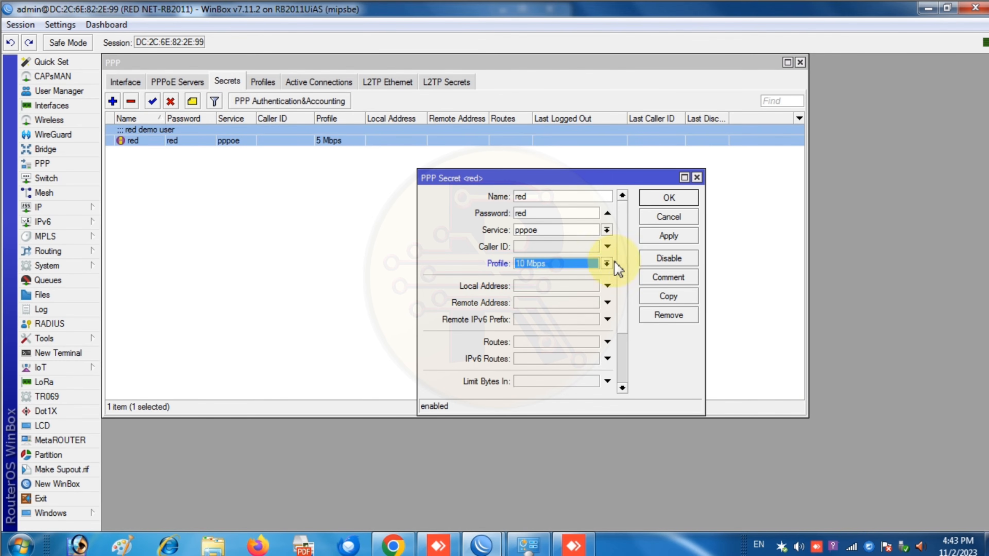
click(668, 237)
click(668, 197)
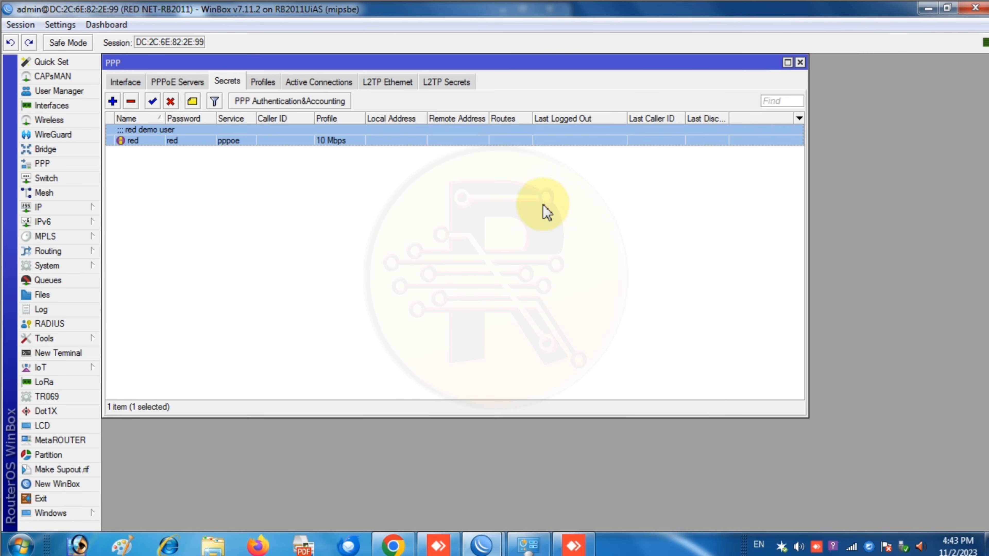
- Start the speed test again and check the PPPoE user in PPP Active Connections
click(393, 544)
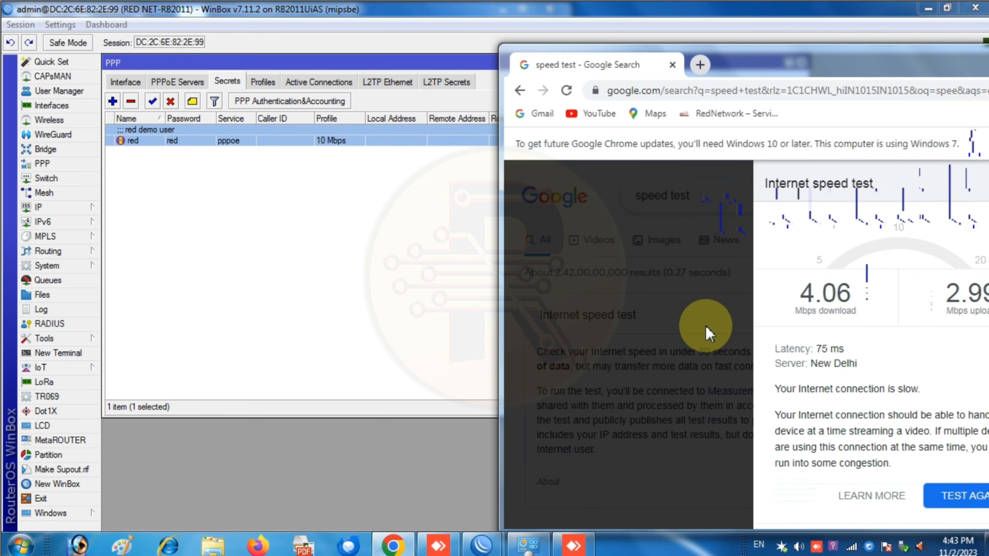
click(949, 427)
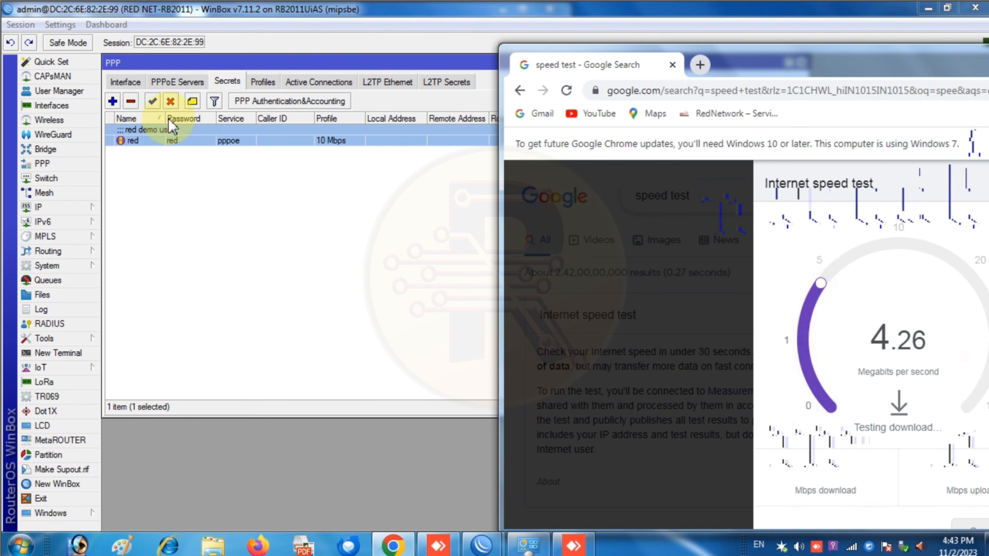
click(318, 82)
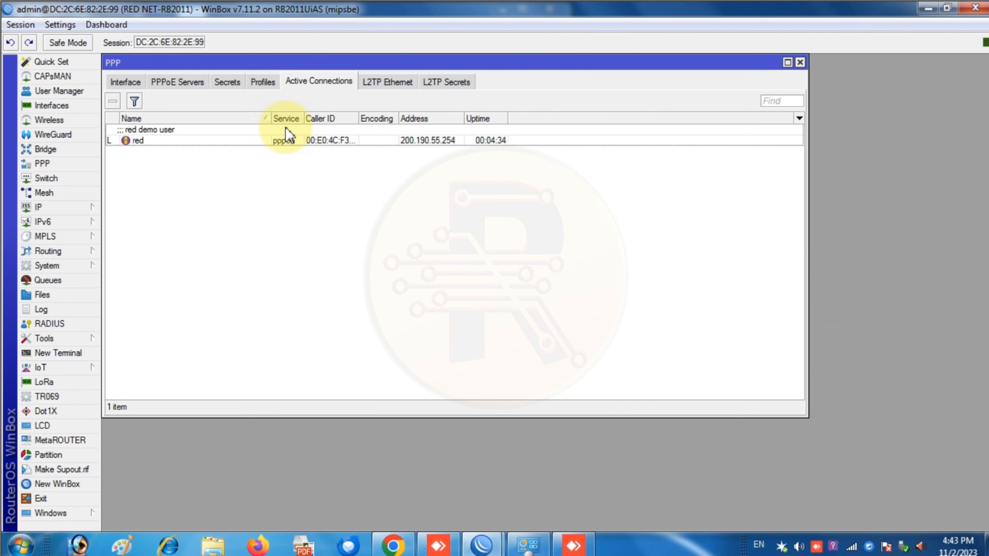
click(229, 83)
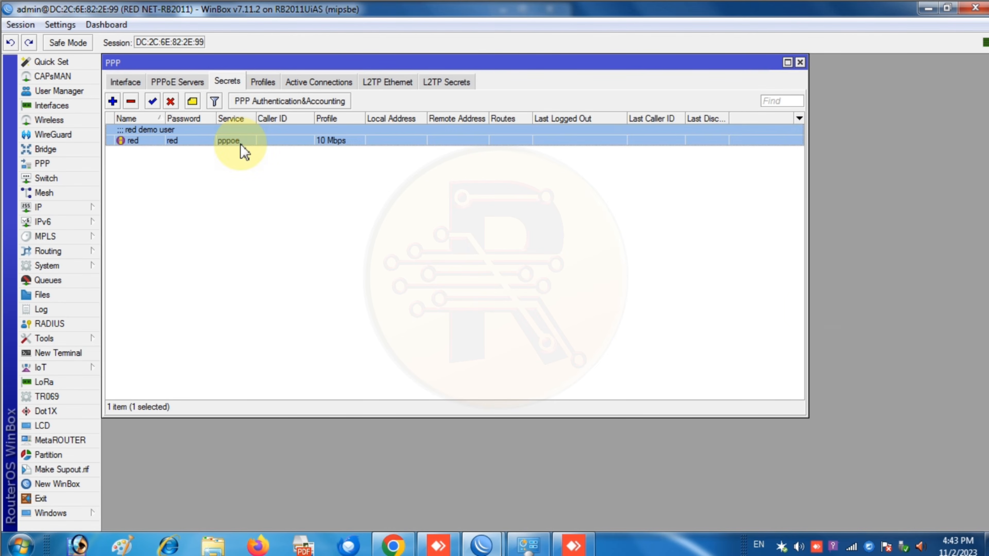
click(306, 83)
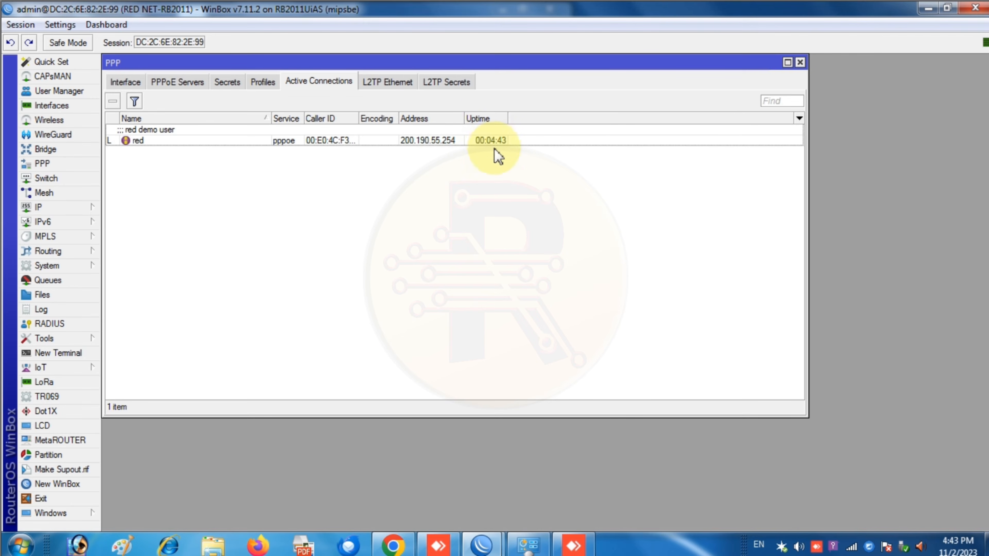
- Review the 4.69 Mbps download / 2.45 Mbps upload result and move Chrome aside for WinBox
click(393, 545)
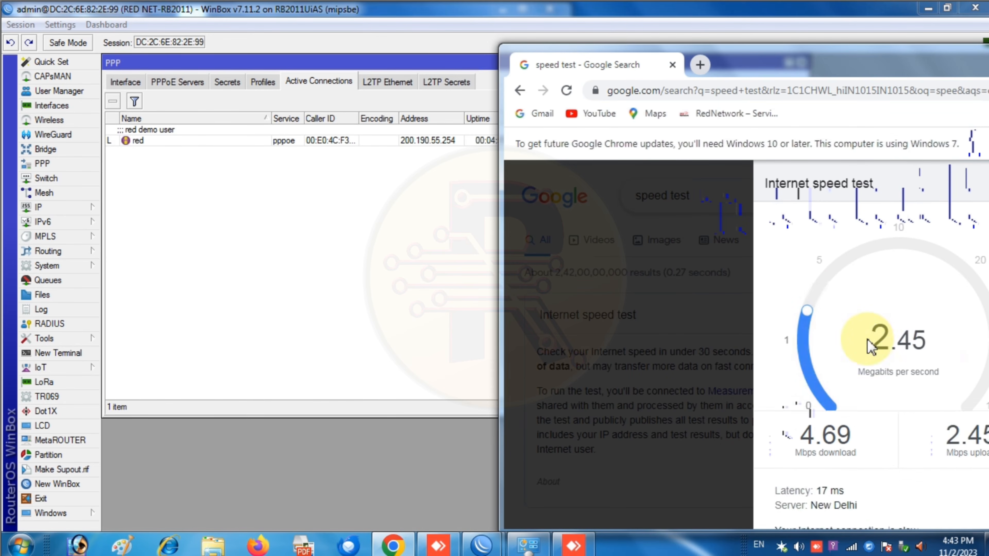
click(856, 59)
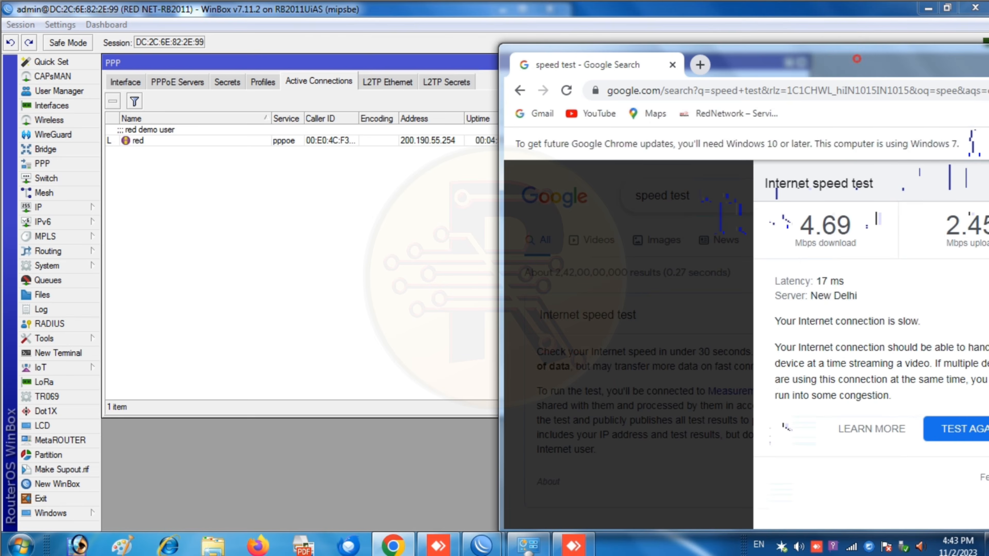
drag(856, 59, 545, 116)
click(739, 117)
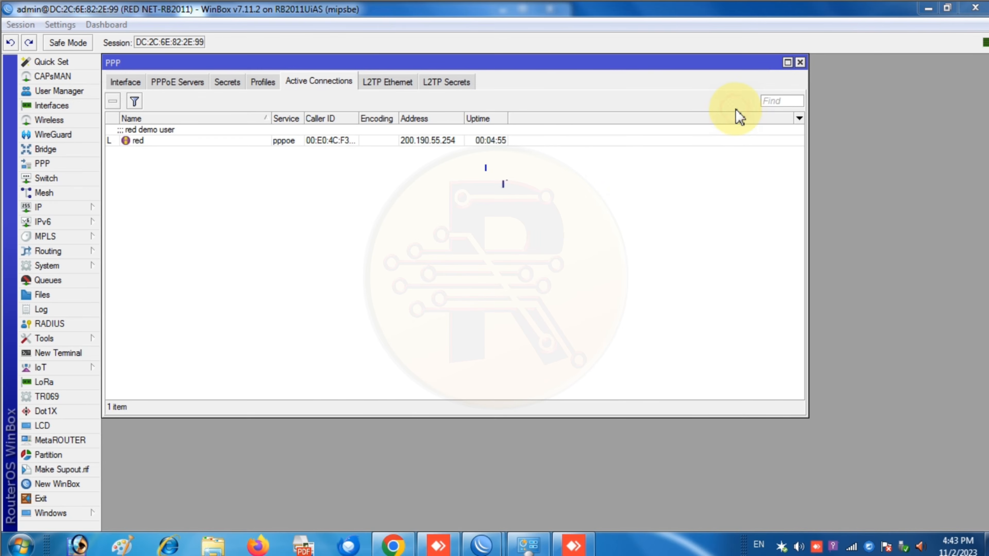
- Check the connected red user under Active Connections, then view the PPPoE Servers list
click(419, 210)
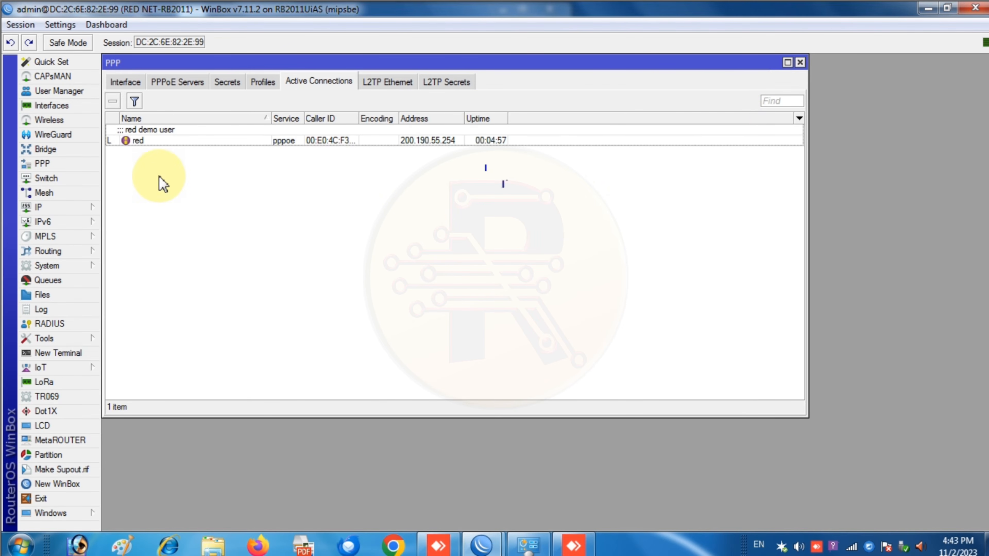
click(125, 82)
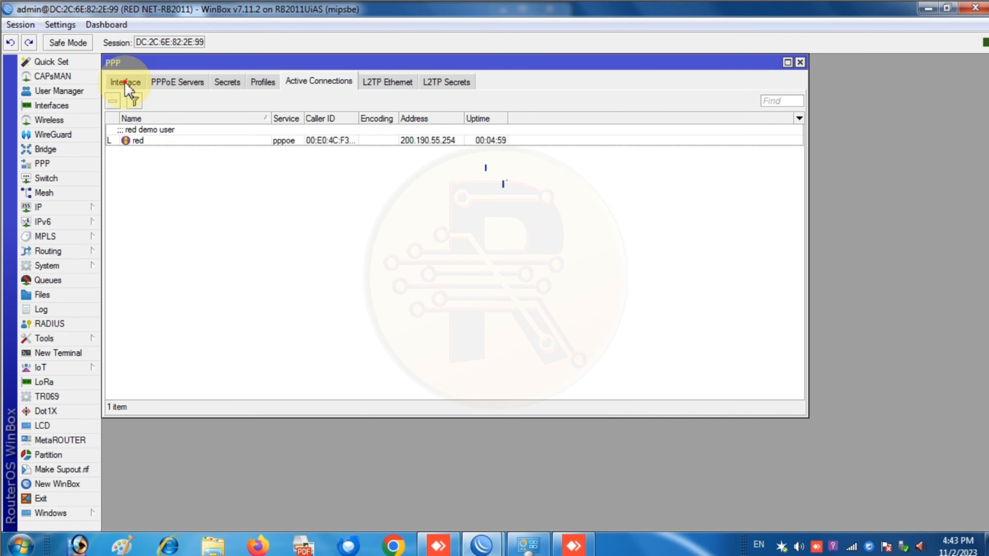
click(342, 82)
click(146, 140)
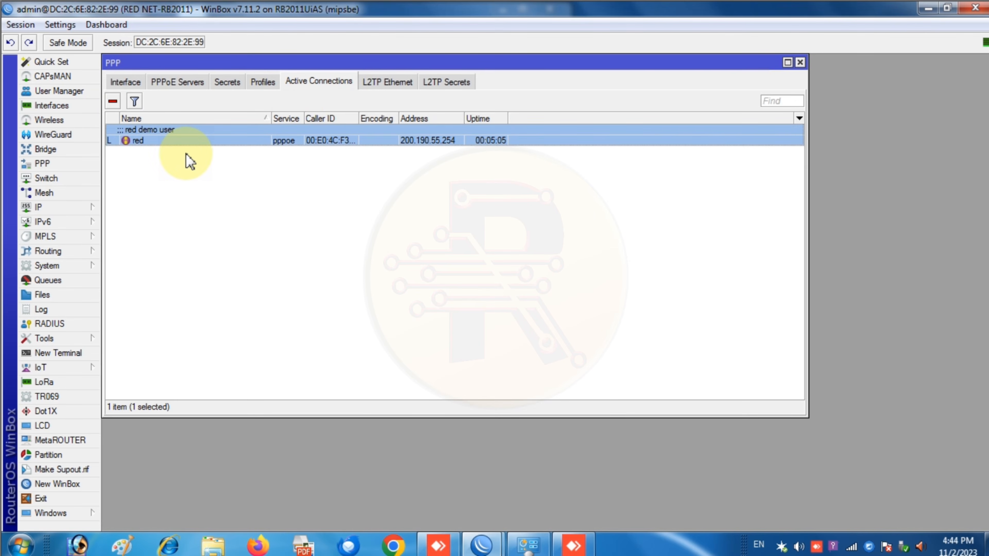
click(177, 82)
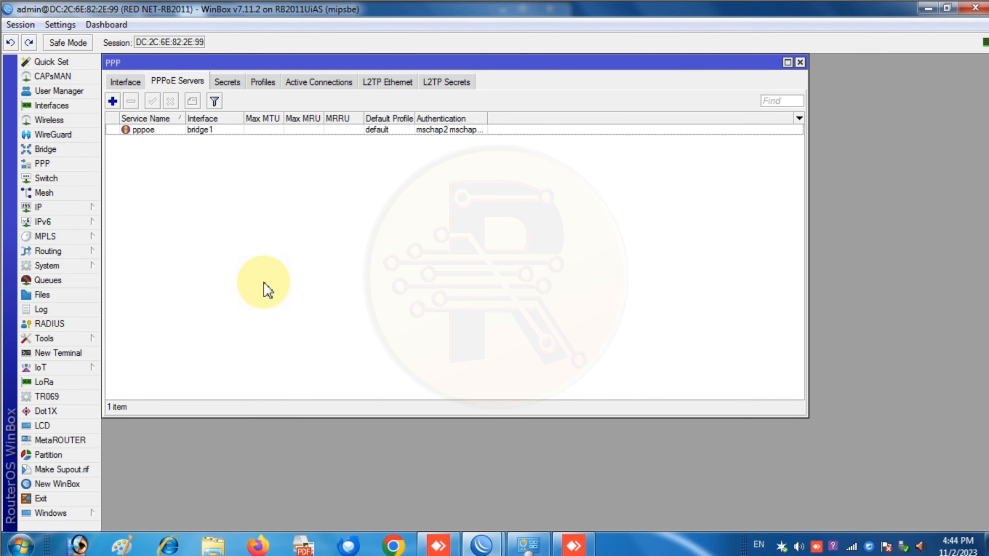
- Cycle through the Secrets, Profiles, Active Connections and L2TP lists, ending on Profiles and Interface
click(226, 81)
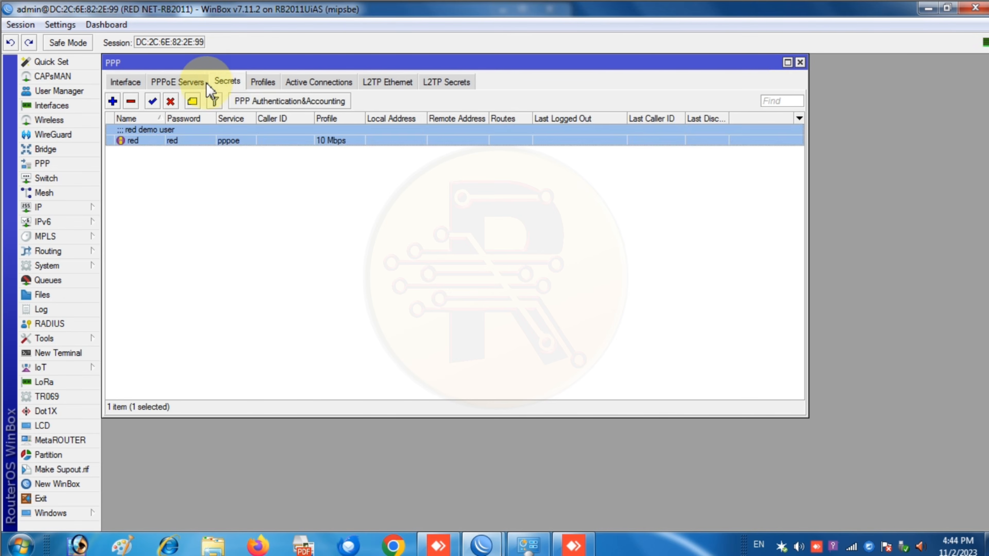
click(194, 82)
click(228, 83)
click(258, 83)
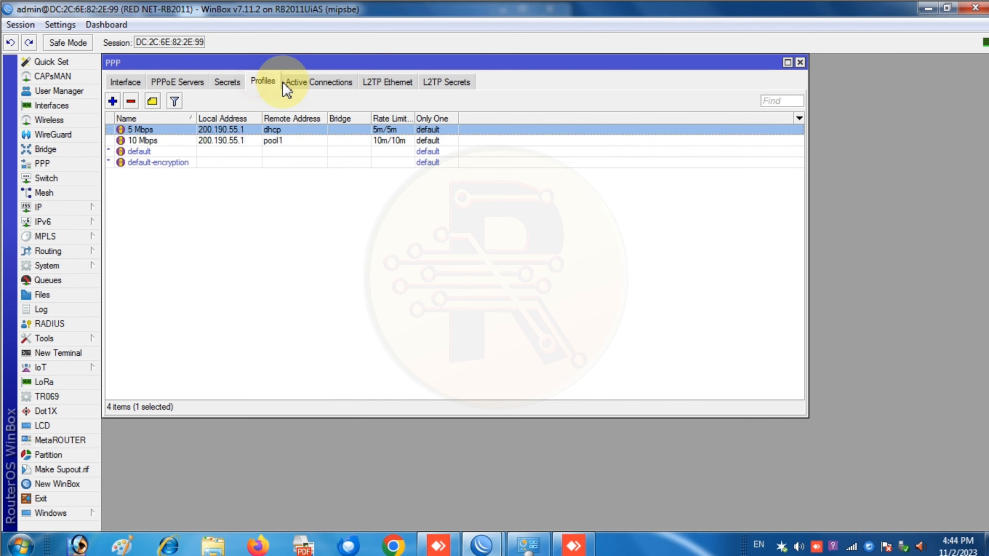
click(289, 83)
click(377, 84)
click(447, 88)
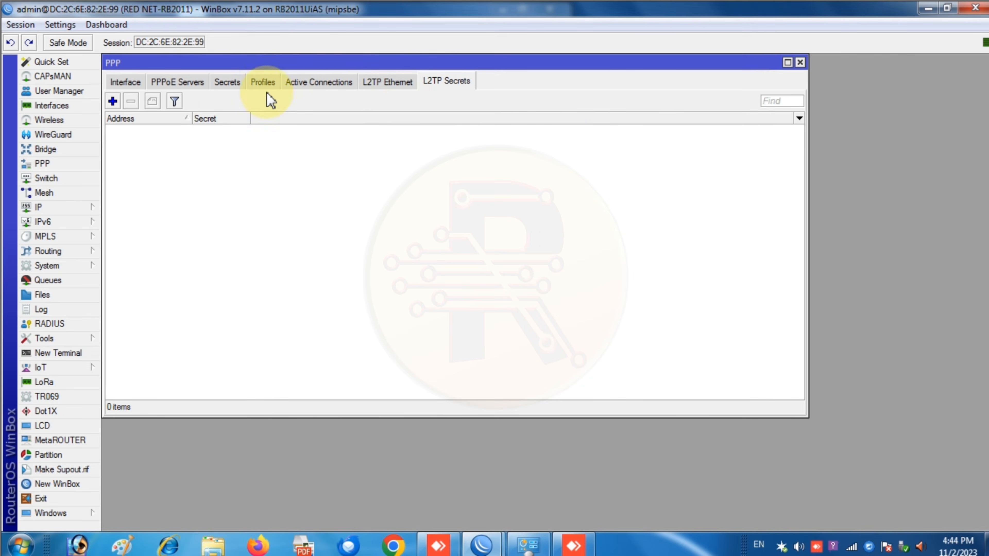
click(258, 82)
click(227, 82)
click(258, 84)
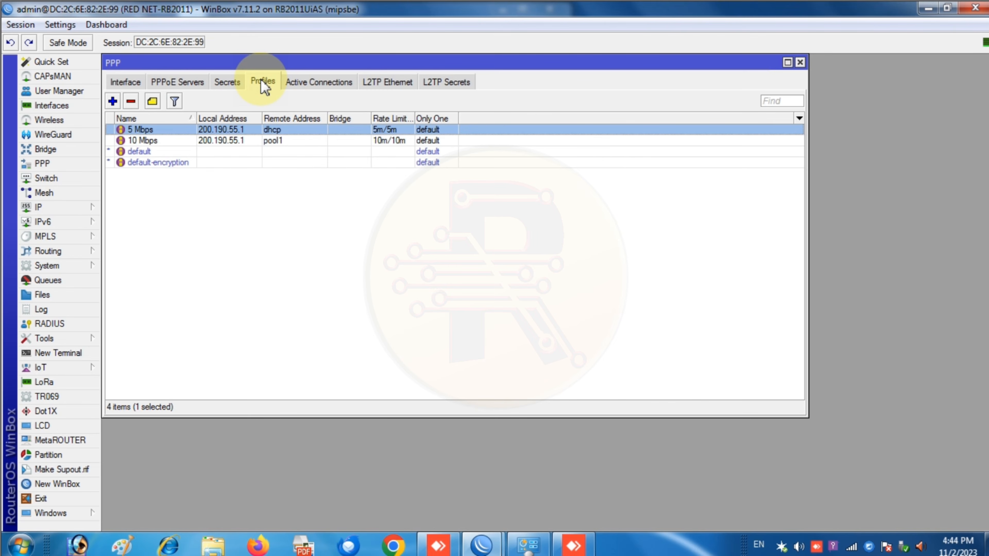
click(121, 83)
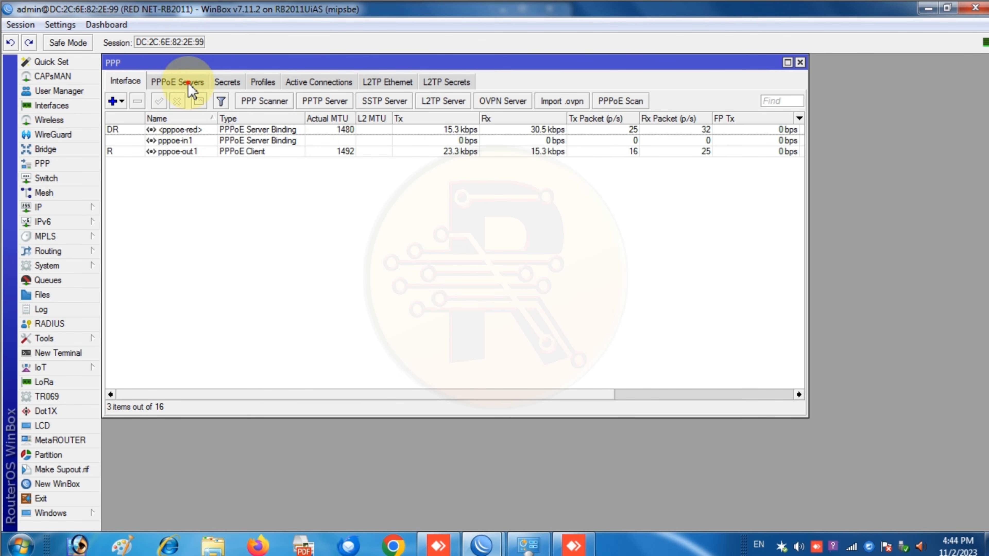
- Inspect the 5 Mbps profile's 5m/5m rate limit from the Profiles list
click(177, 83)
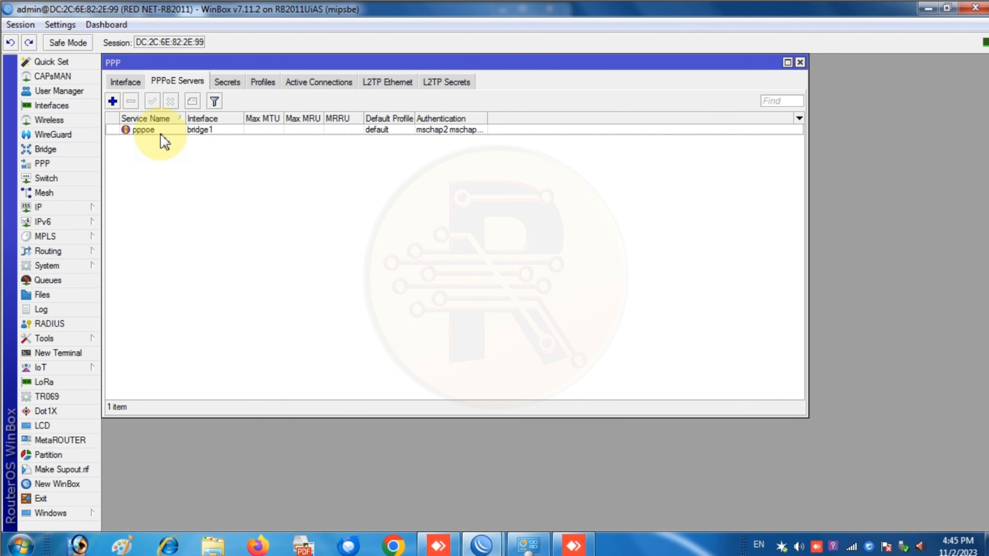
click(263, 82)
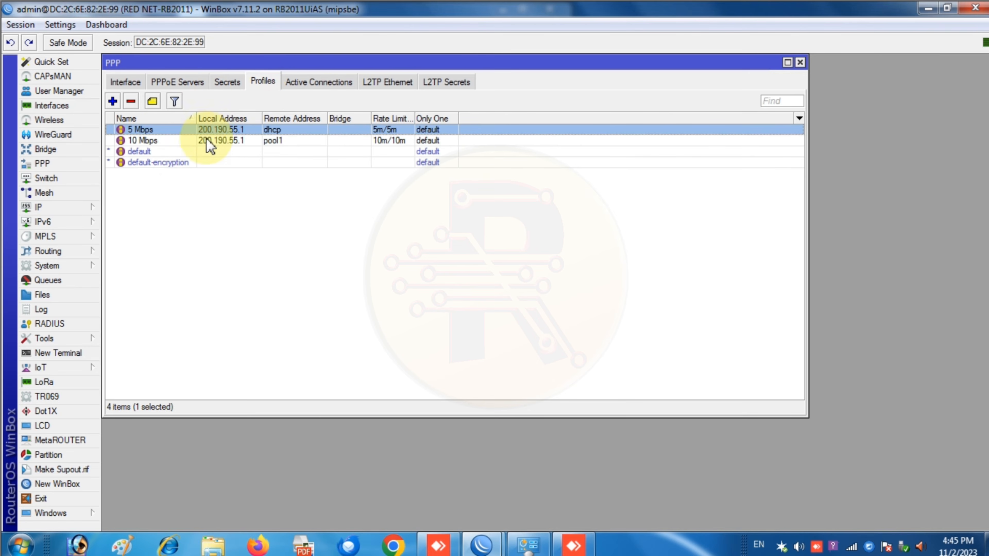
double_click(165, 134)
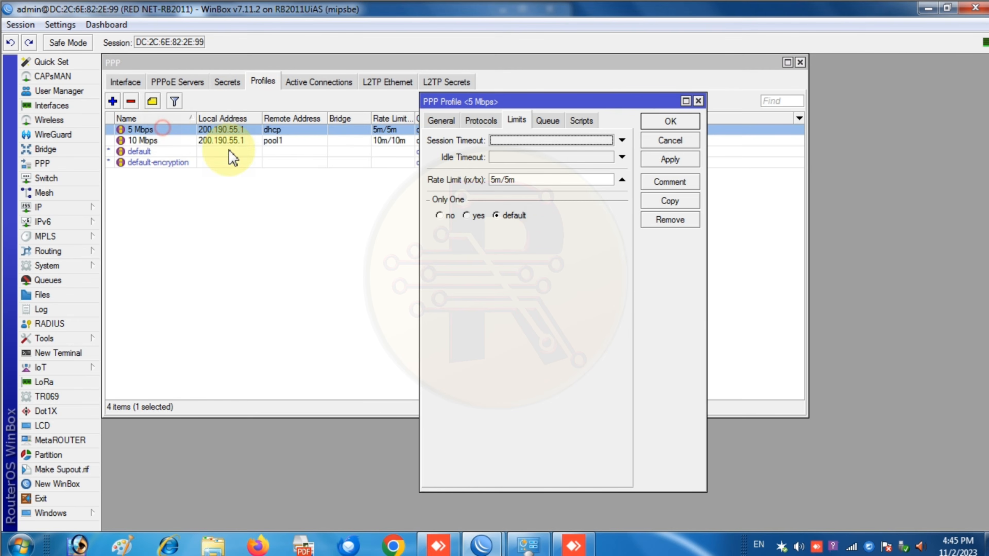
click(698, 101)
- Return to the Secrets list and cancel a new PPP secret without adding it
click(236, 87)
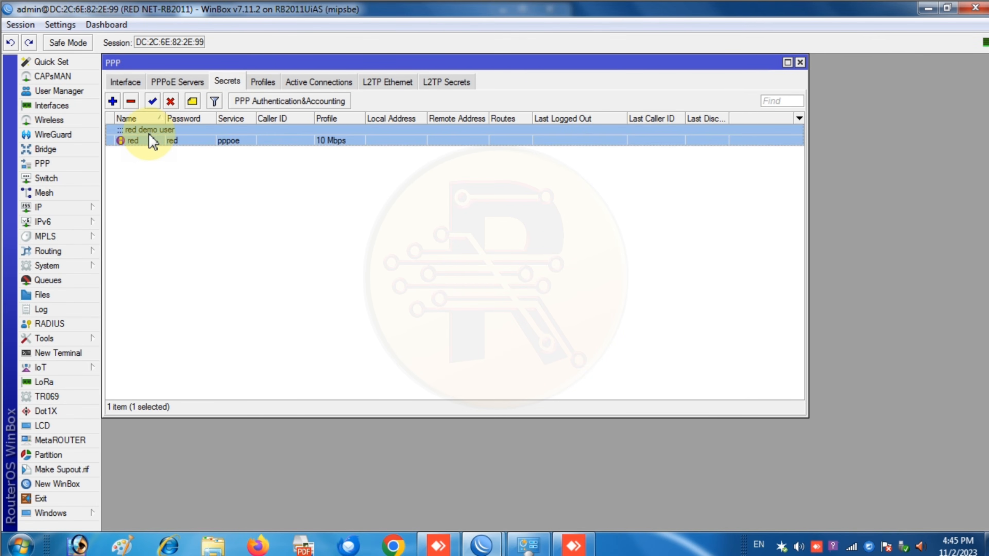
click(113, 101)
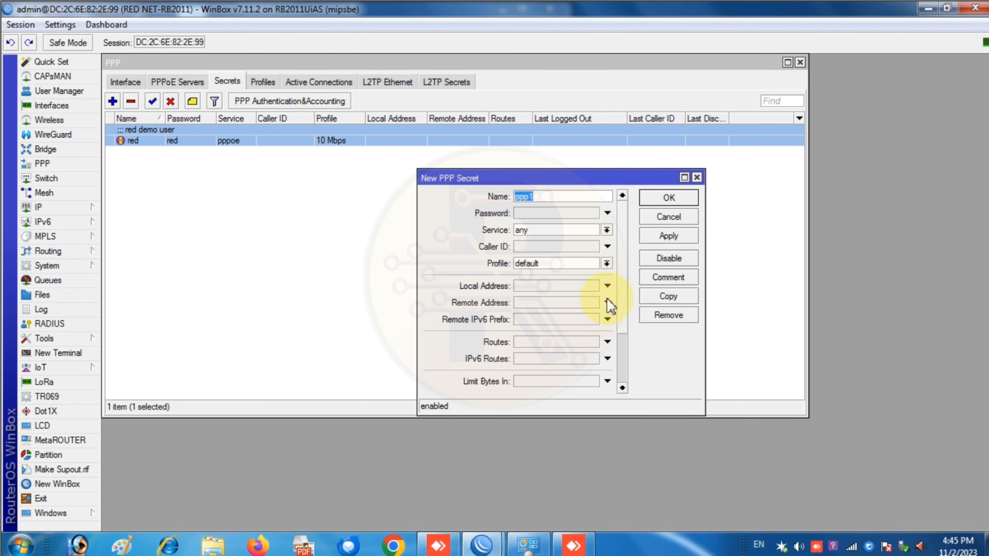
click(696, 179)
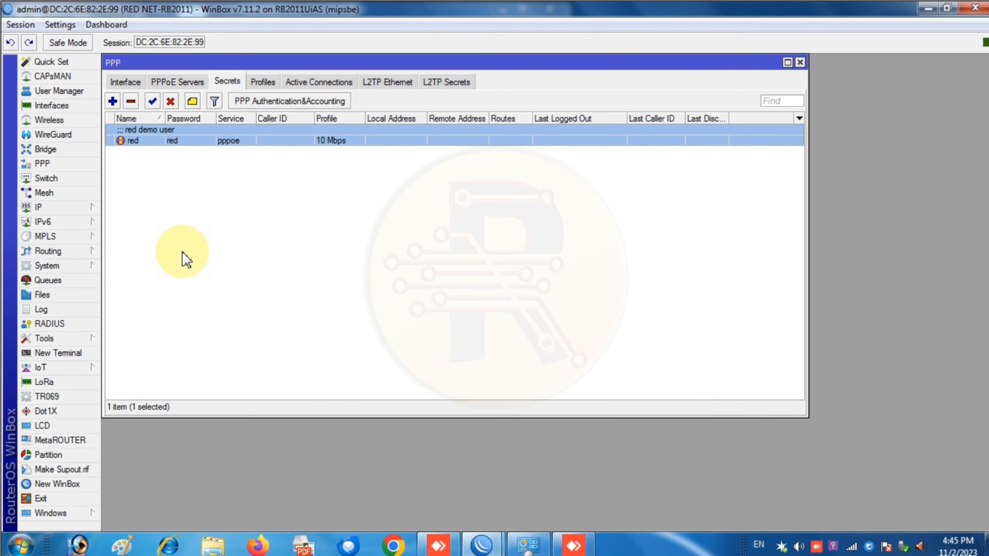
click(70, 267)
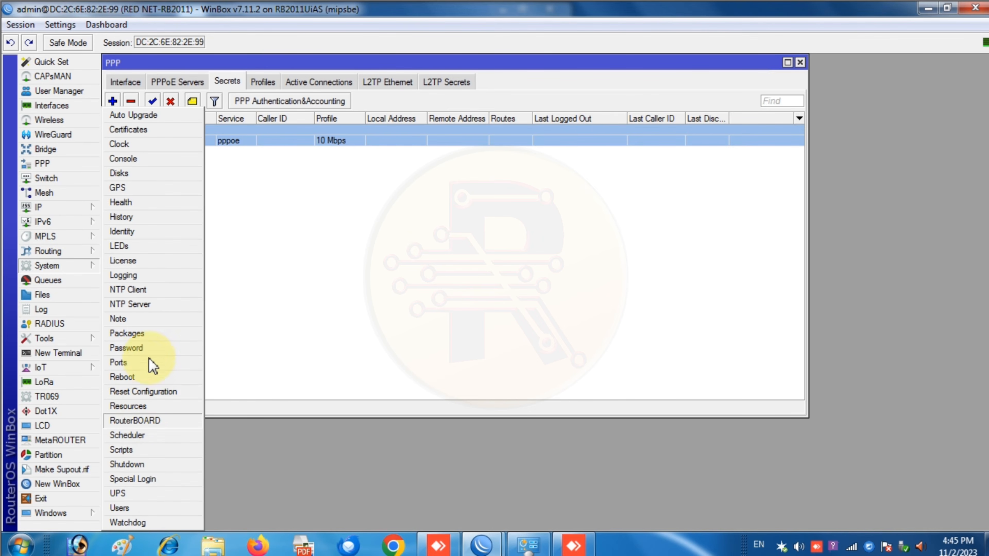
click(148, 261)
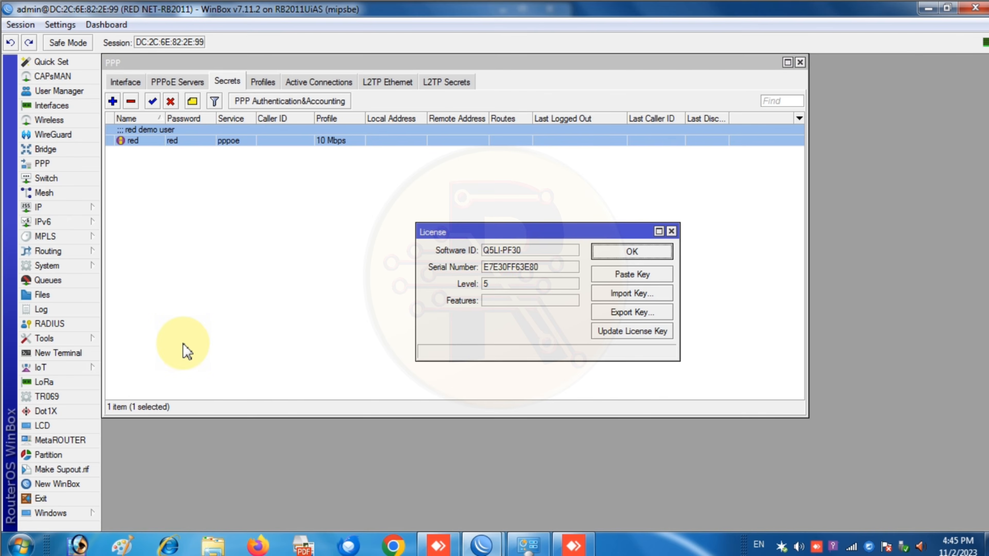